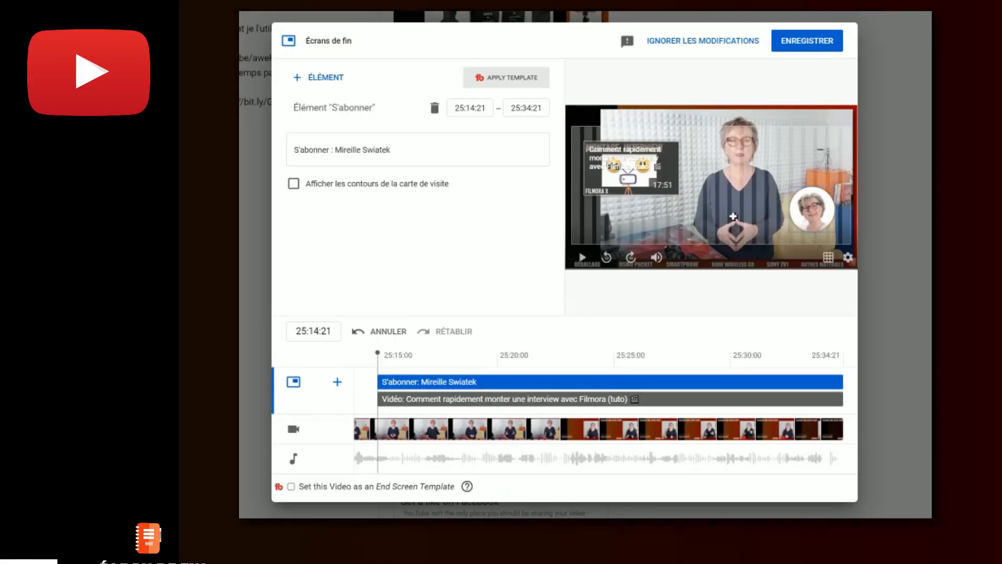
Reposition the video element and the subscribe element within the end screen preview
{"action": "mouse_move", "coordinate": [626, 175]}
{"action": "left_mouse_down"}
{"action": "mouse_move", "coordinate": [594, 148]}
{"action": "mouse_move", "coordinate": [600, 237]}
{"action": "mouse_move", "coordinate": [600, 190]}
{"action": "mouse_move", "coordinate": [769, 160]}
{"action": "mouse_move", "coordinate": [613, 166]}
{"action": "mouse_move", "coordinate": [626, 164]}
{"action": "left_mouse_up"}
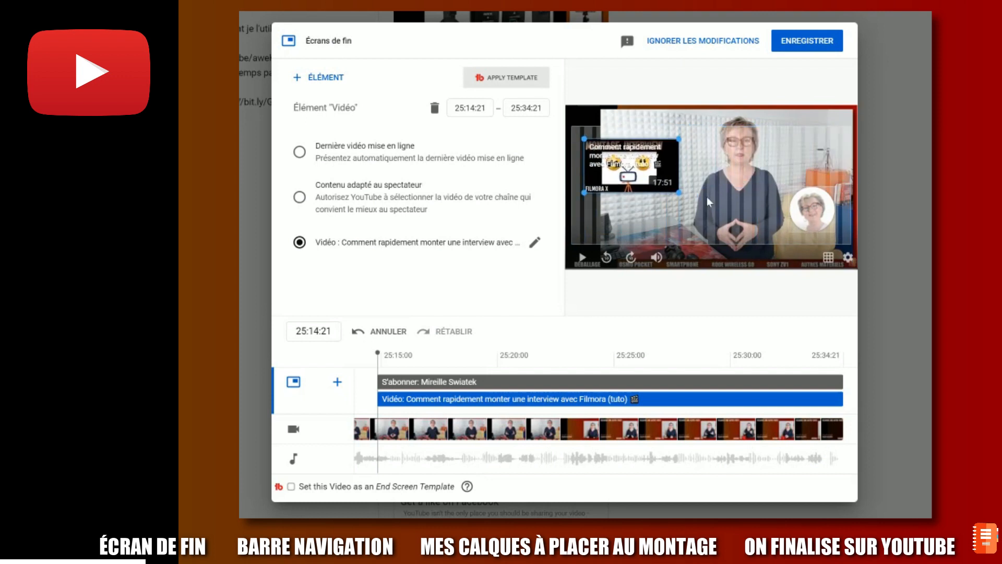
{"action": "left_click", "coordinate": [812, 216]}
{"action": "mouse_move", "coordinate": [812, 216]}
{"action": "left_mouse_down"}
{"action": "mouse_move", "coordinate": [814, 167]}
{"action": "mouse_move", "coordinate": [827, 155]}
{"action": "mouse_move", "coordinate": [776, 151]}
{"action": "mouse_move", "coordinate": [770, 225]}
{"action": "mouse_move", "coordinate": [814, 225]}
{"action": "left_mouse_up"}
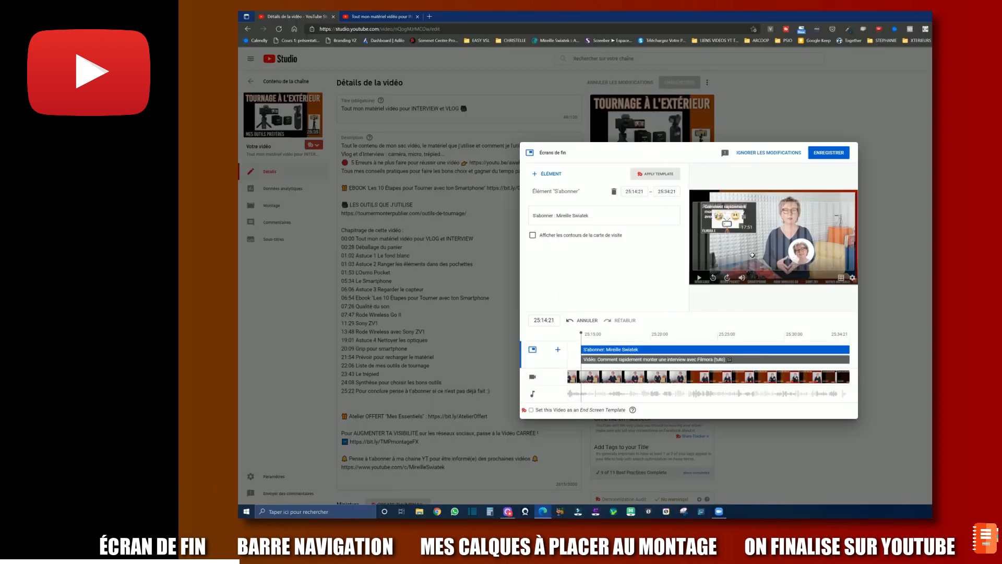
Switch to the video's watch page and examine the player's navigation bar, playback settings and chapter title
{"action": "left_click", "coordinate": [376, 19]}
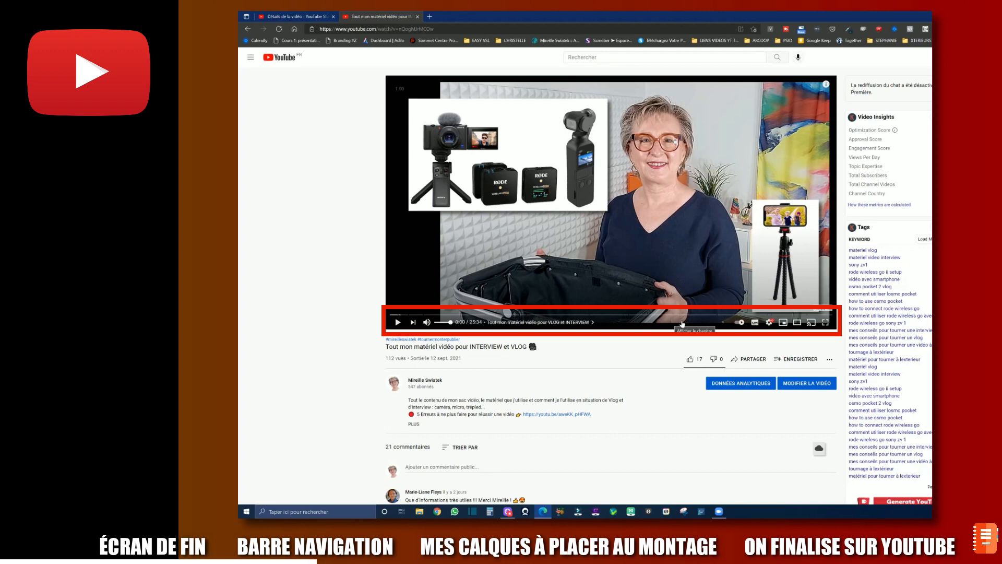
{"action": "left_click", "coordinate": [769, 323]}
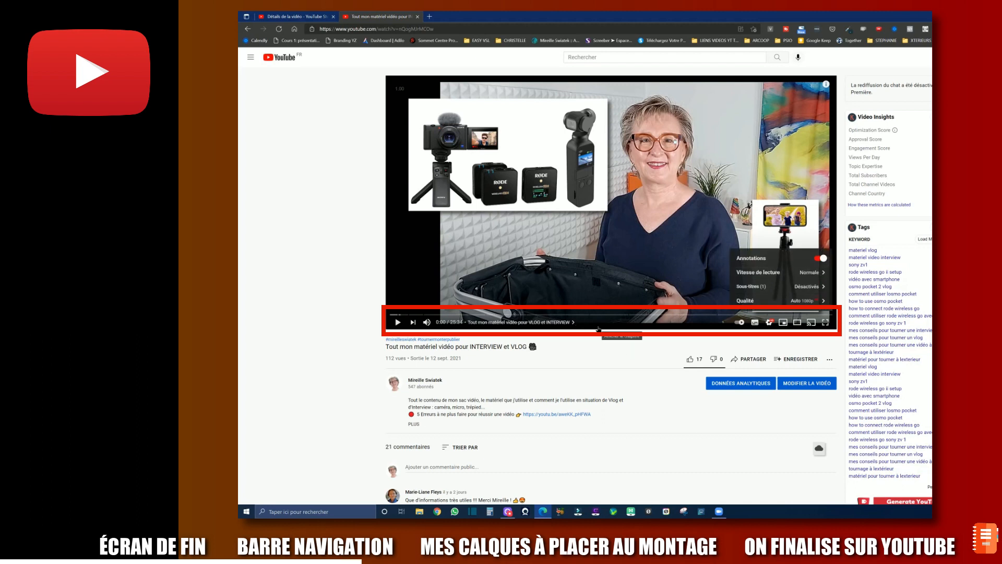
{"action": "left_click", "coordinate": [574, 322]}
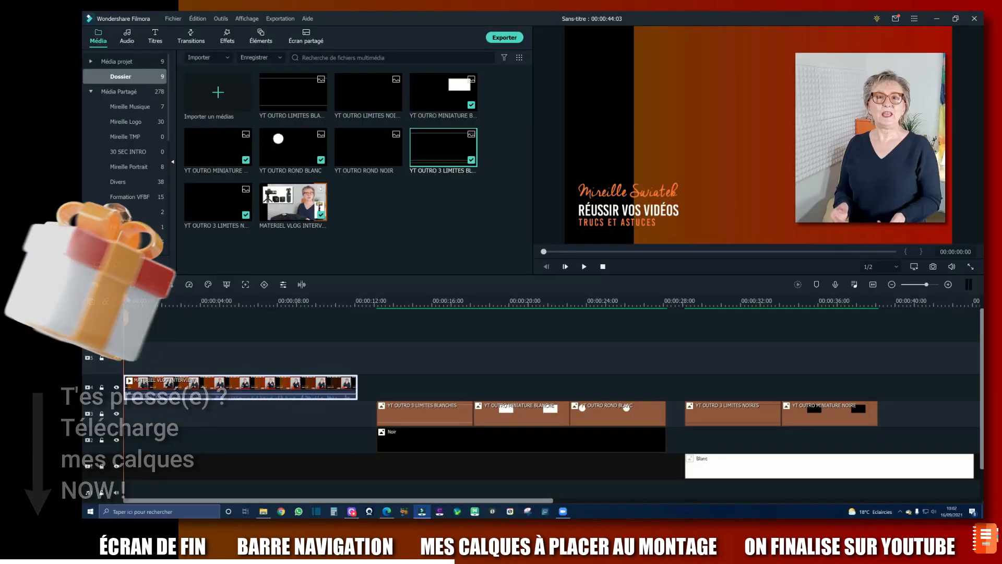
In Filmora, place YT OUTRO 3 LIMITES BLANCHES above the interview clip, stretch it to the clip's end and preview it
{"action": "left_click_drag", "start_coordinate": [125, 317], "coordinate": [124, 348]}
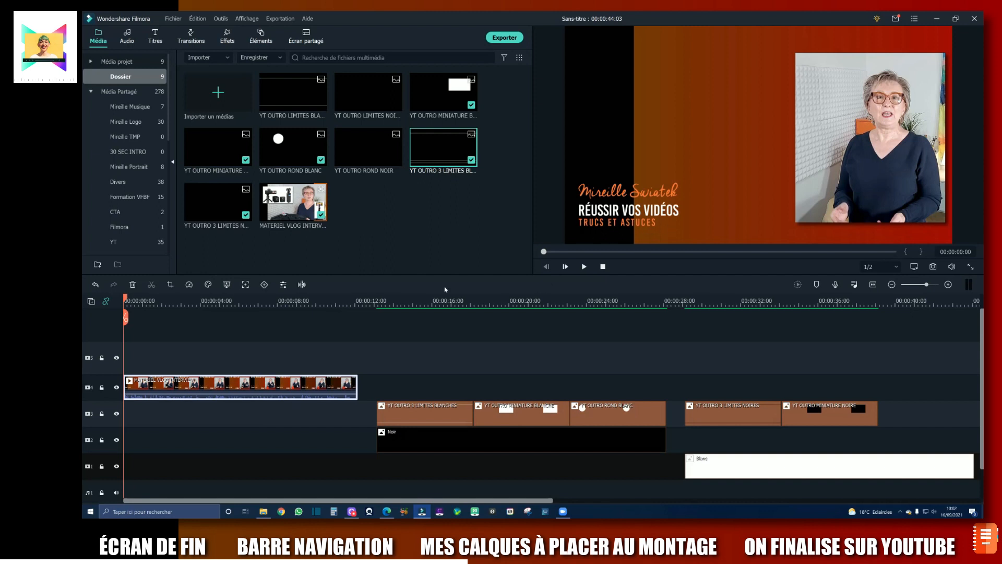
{"action": "left_click_drag", "start_coordinate": [436, 146], "coordinate": [119, 359]}
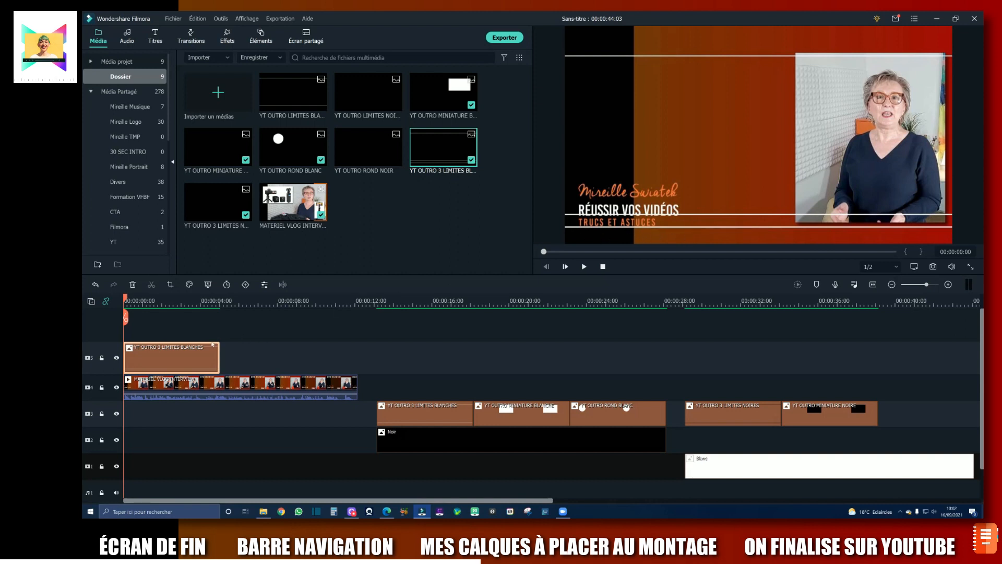
{"action": "left_click_drag", "start_coordinate": [220, 357], "coordinate": [357, 356]}
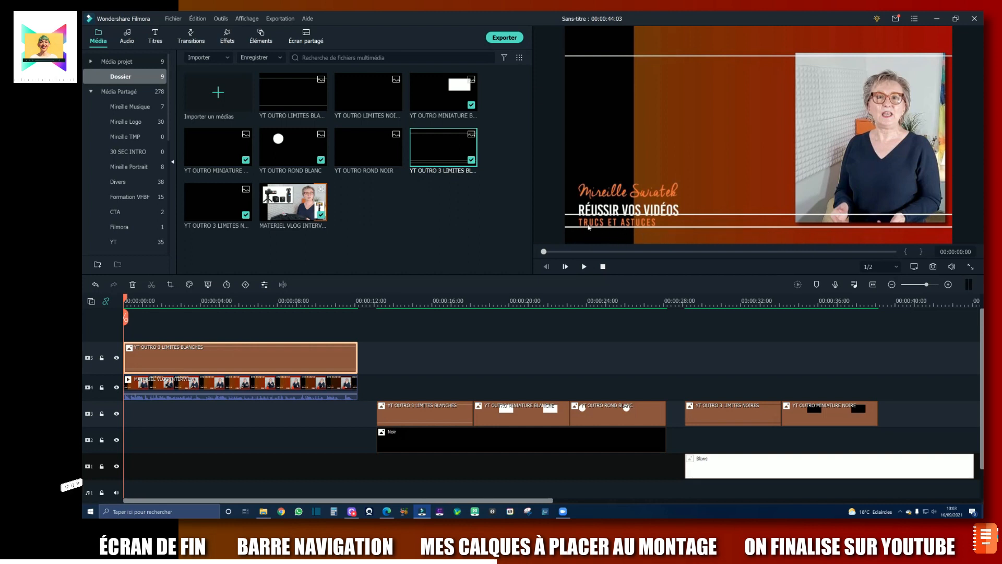
{"action": "key", "text": "space"}
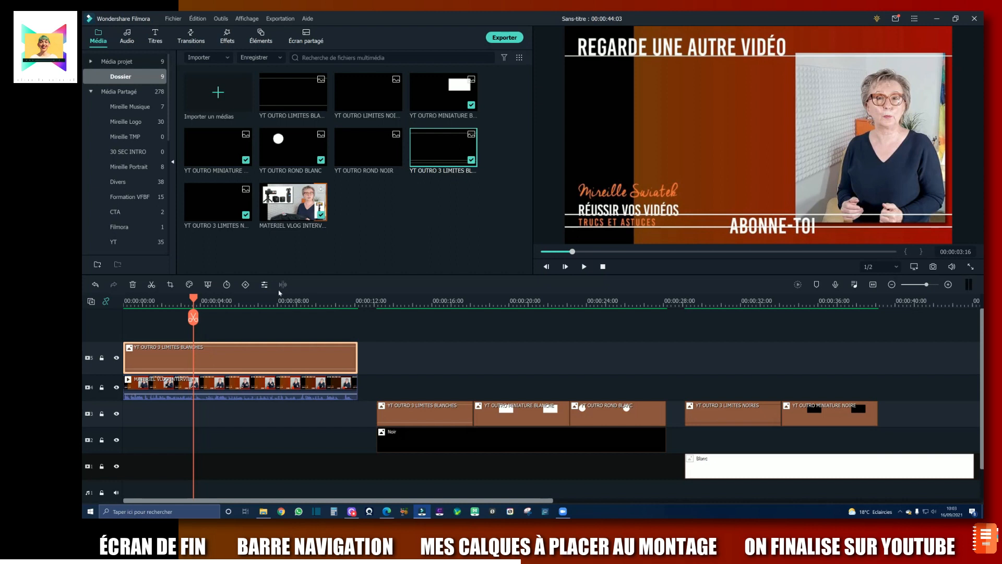
Try YT OUTRO 3 LIMITES NOIRES above the interview clip with the white limits shifted aside, and compare both overlays
{"action": "double_click", "coordinate": [214, 196]}
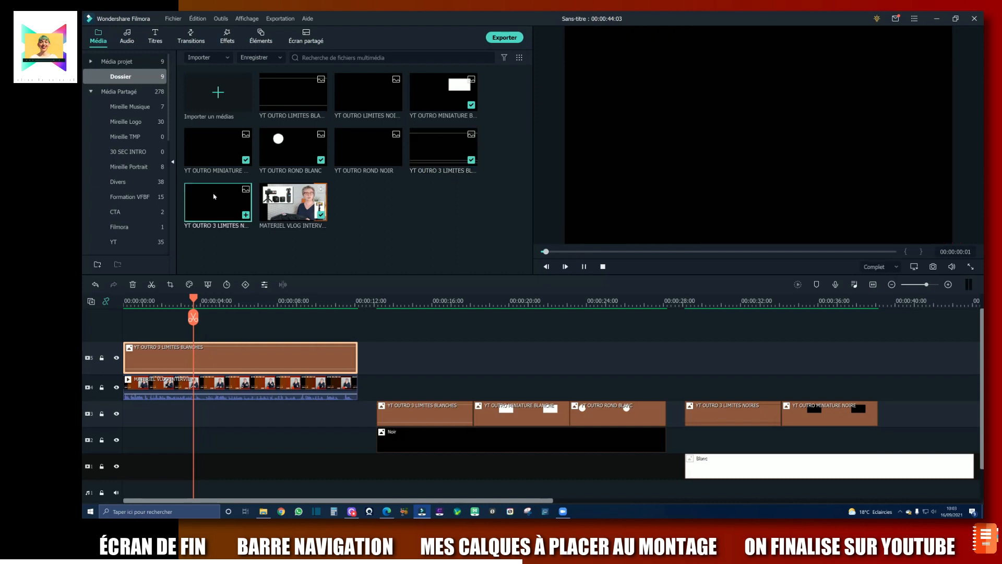
{"action": "left_click_drag", "start_coordinate": [214, 196], "coordinate": [358, 388]}
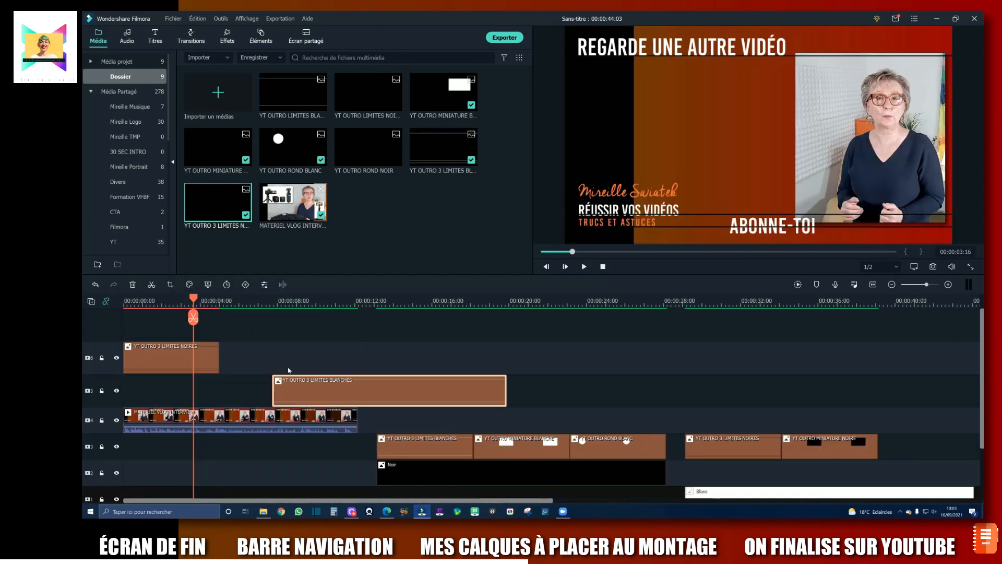
{"action": "left_click_drag", "start_coordinate": [193, 299], "coordinate": [159, 300]}
{"action": "left_click", "coordinate": [217, 358]}
{"action": "left_click_drag", "start_coordinate": [219, 357], "coordinate": [267, 357]}
{"action": "left_click", "coordinate": [228, 301]}
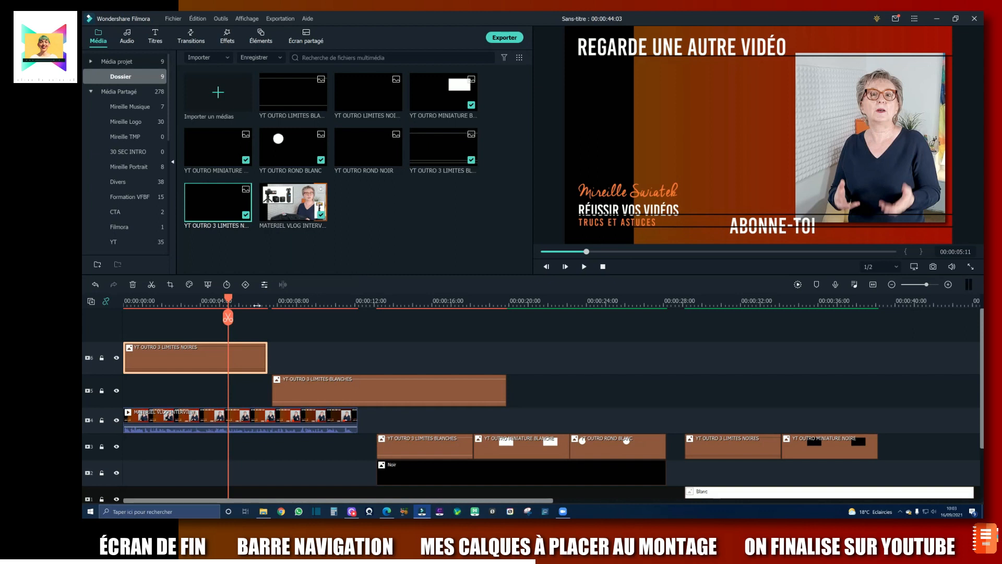
{"action": "left_click_drag", "start_coordinate": [228, 298], "coordinate": [304, 299]}
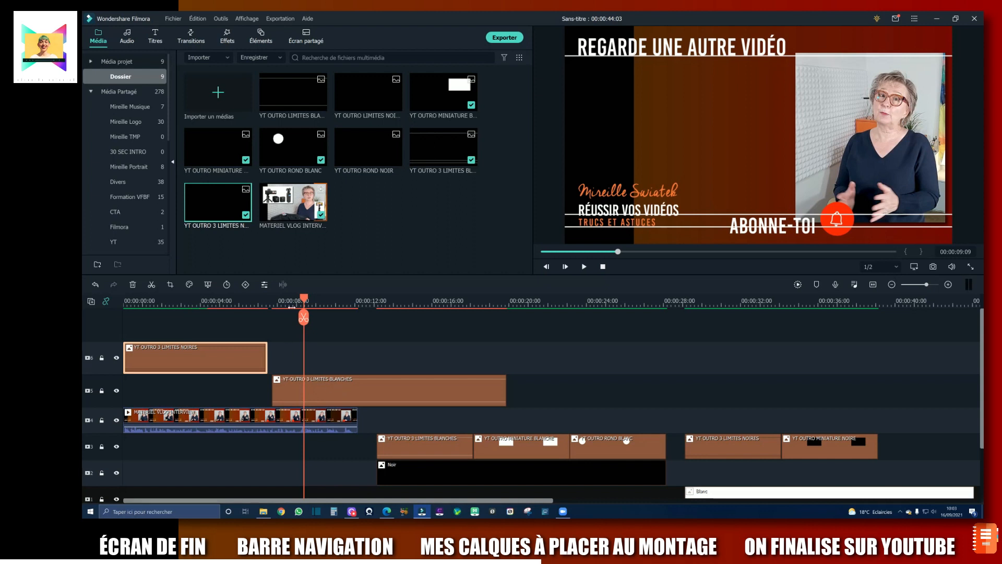
{"action": "left_click_drag", "start_coordinate": [303, 299], "coordinate": [226, 298]}
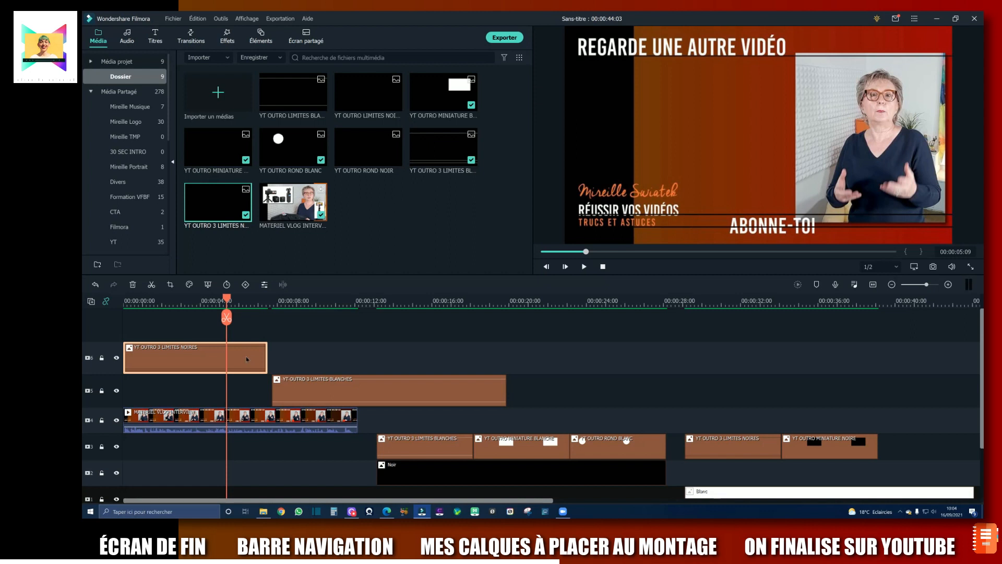
Delete the black limits overlay and move the white limits overlay back over the interview clip from its start
{"action": "key", "text": "Delete"}
{"action": "left_click_drag", "start_coordinate": [318, 390], "coordinate": [169, 391]}
Preview YT OUTRO MINIATURE BLANCHE and move its timeline clip onto the track above the white limits overlay
{"action": "left_click_drag", "start_coordinate": [336, 304], "coordinate": [470, 306]}
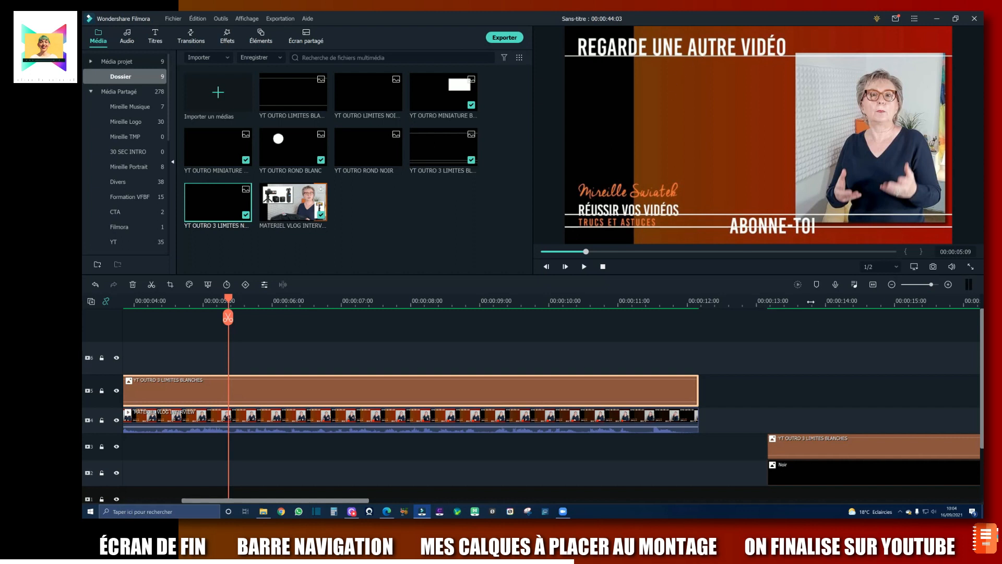
{"action": "scroll", "coordinate": [810, 302], "scroll_direction": "down", "scroll_amount": 4}
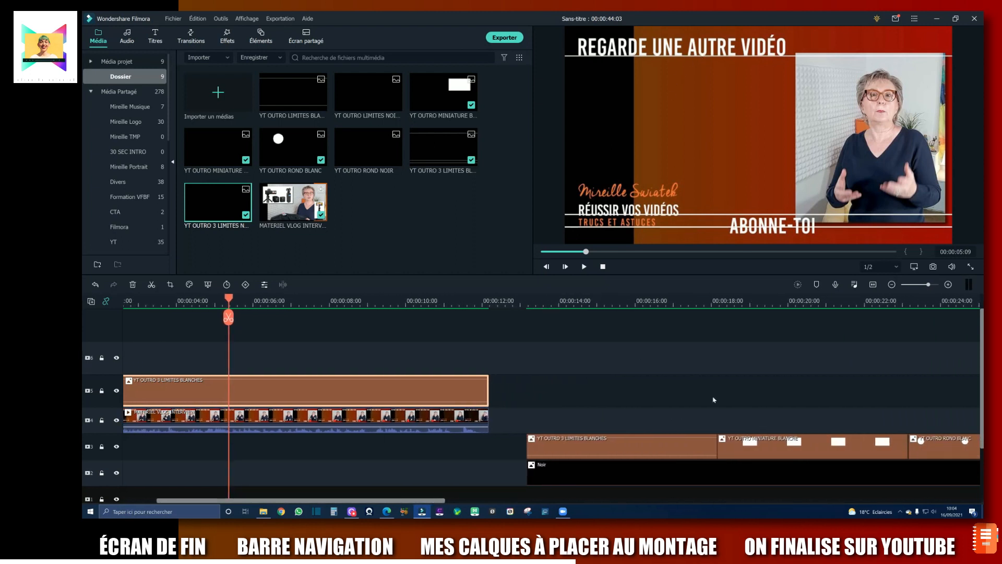
{"action": "left_click", "coordinate": [770, 447]}
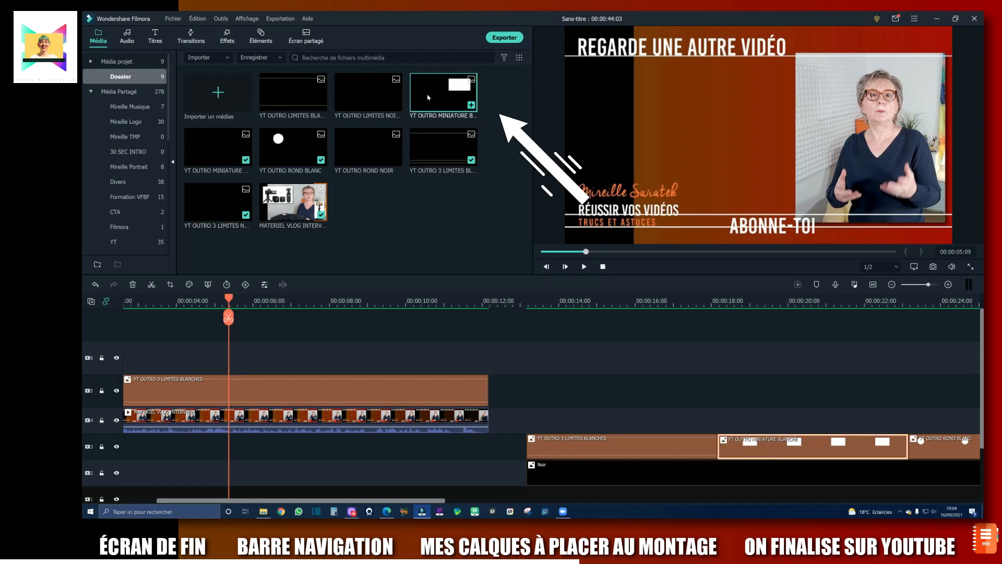
{"action": "double_click", "coordinate": [432, 116]}
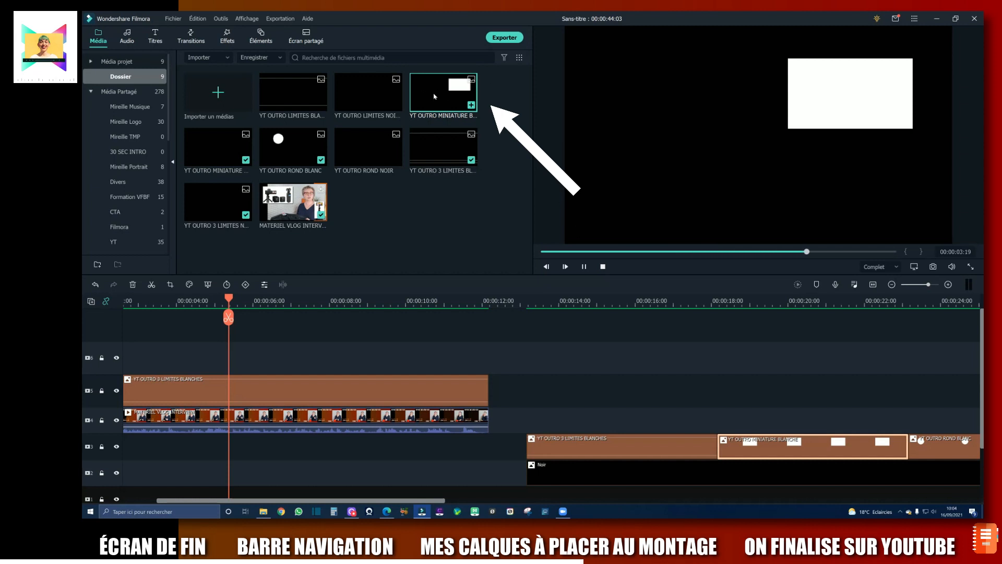
{"action": "left_click_drag", "start_coordinate": [794, 445], "coordinate": [219, 356]}
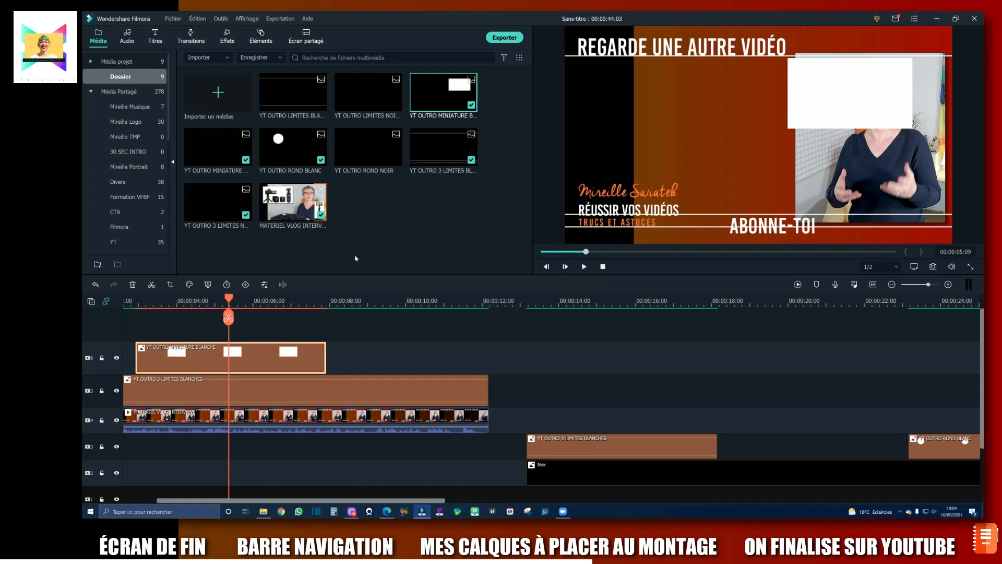
Lock the white limits and interview tracks, and position the white thumbnail placeholder just below the "REGARDE UNE AUTRE VIDÉO" title's start
{"action": "left_click", "coordinate": [102, 391]}
{"action": "left_click", "coordinate": [101, 420]}
{"action": "left_click", "coordinate": [339, 364]}
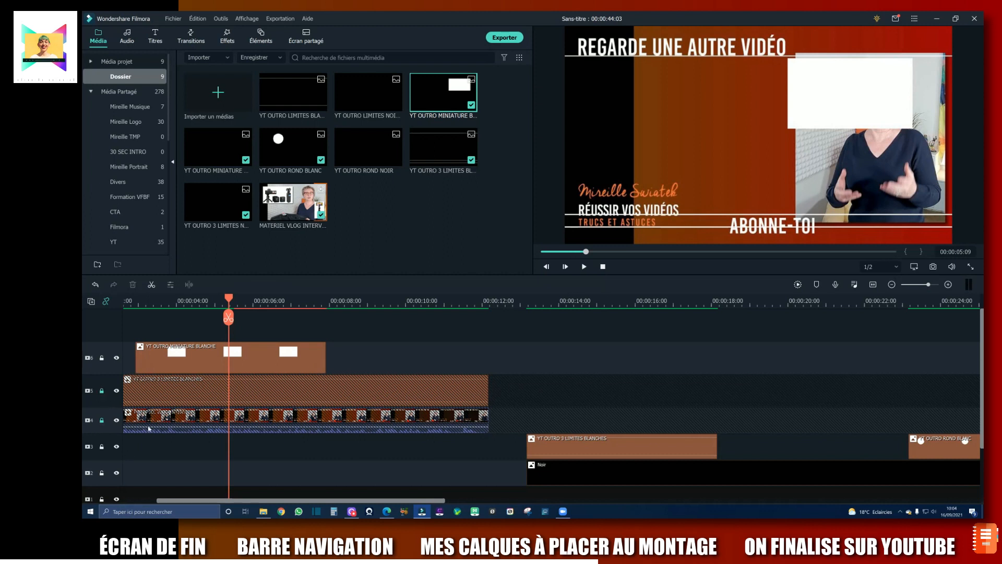
{"action": "left_click_drag", "start_coordinate": [818, 88], "coordinate": [727, 129]}
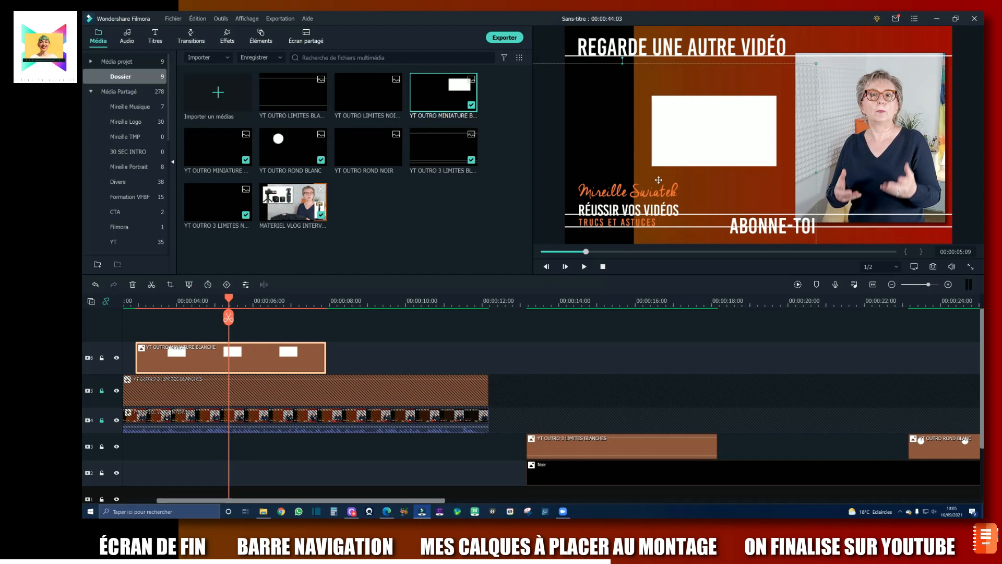
{"action": "left_click_drag", "start_coordinate": [719, 140], "coordinate": [644, 107]}
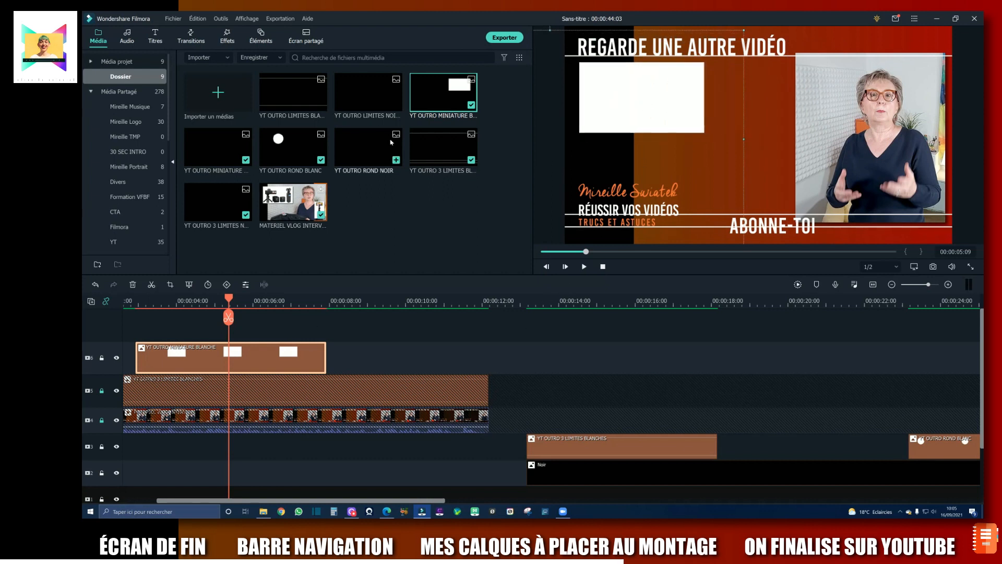
Add a second YT OUTRO MINIATURE BLANCHE on a new track, lock the first one's track, and align the placeholders side by side
{"action": "left_click_drag", "start_coordinate": [438, 87], "coordinate": [146, 331]}
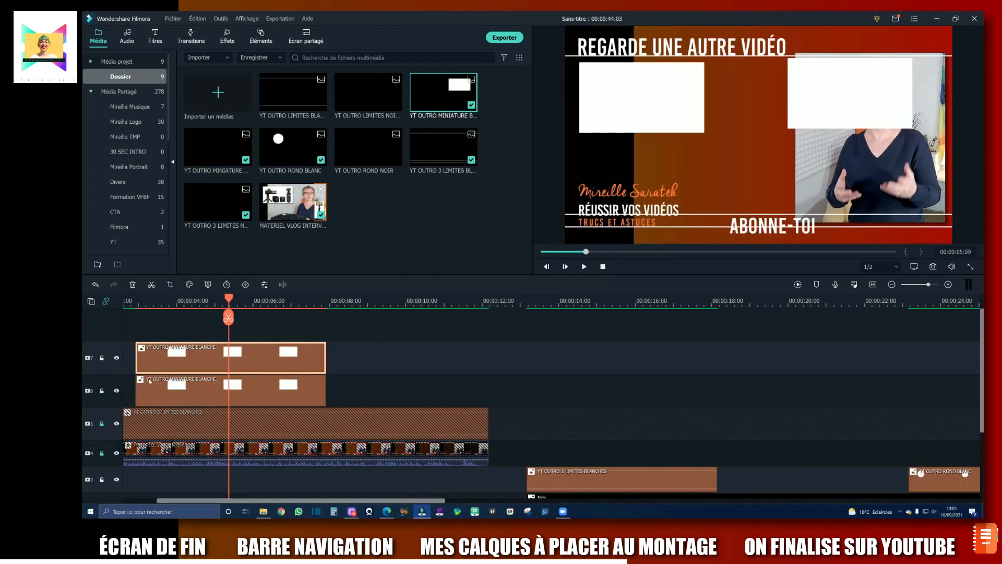
{"action": "left_click", "coordinate": [101, 392]}
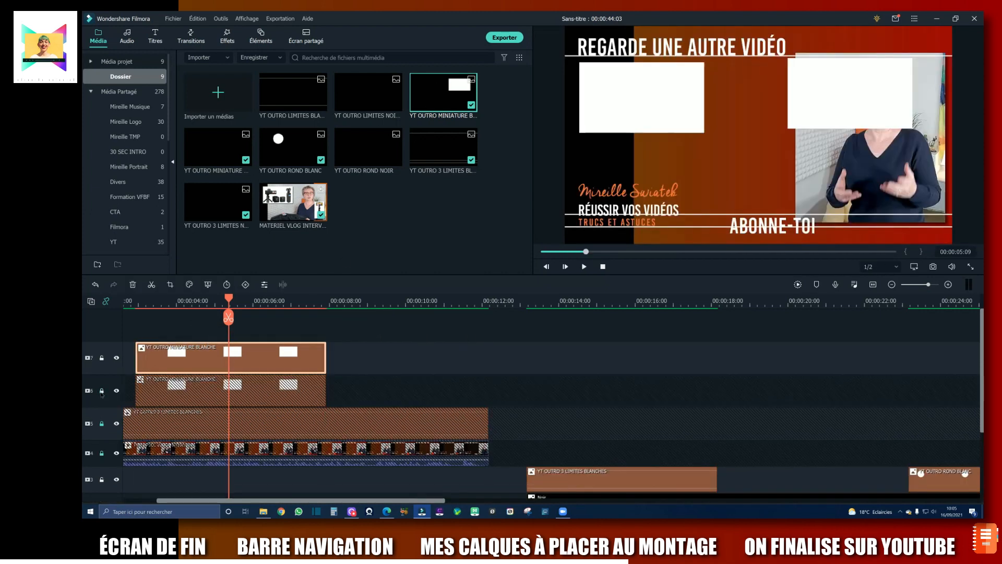
{"action": "double_click", "coordinate": [209, 359]}
{"action": "left_click_drag", "start_coordinate": [849, 88], "coordinate": [774, 91]}
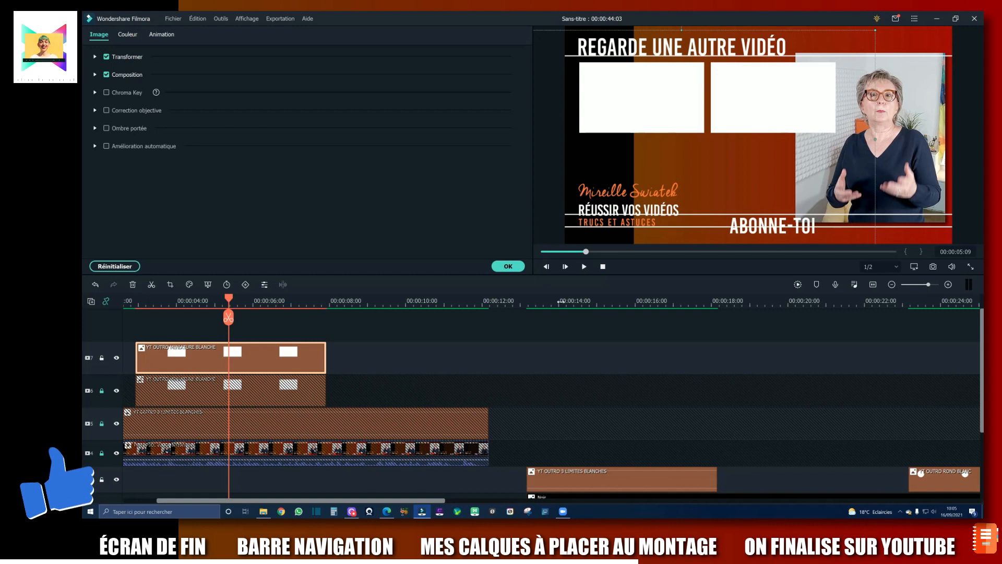
Extend both white thumbnail placeholder clips to the end of the interview clip, unlocking the first placeholder's track
{"action": "left_click_drag", "start_coordinate": [230, 299], "coordinate": [251, 299]}
{"action": "left_click_drag", "start_coordinate": [325, 356], "coordinate": [487, 360]}
{"action": "left_click", "coordinate": [104, 391]}
{"action": "left_click", "coordinate": [323, 391]}
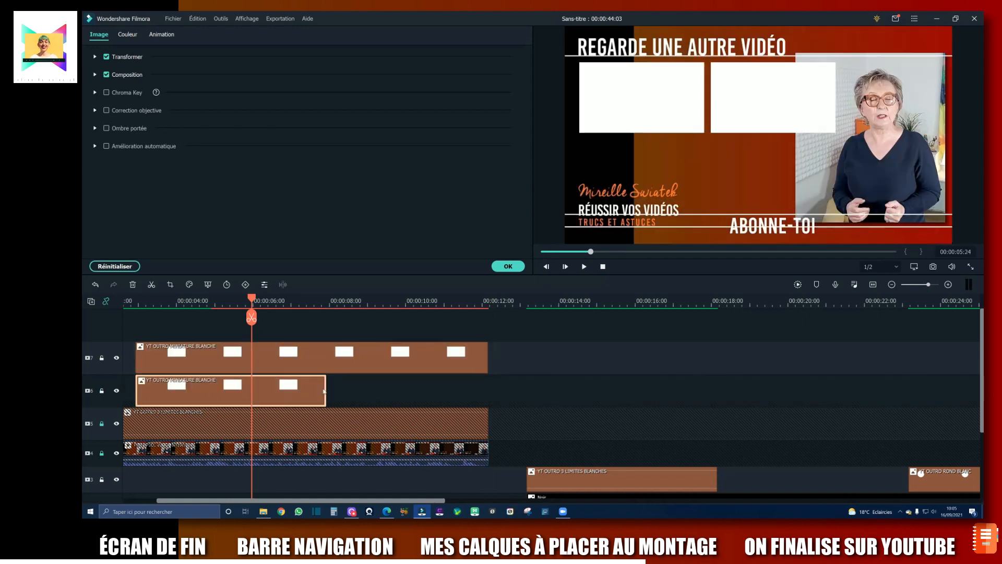
{"action": "left_click_drag", "start_coordinate": [326, 388], "coordinate": [488, 389]}
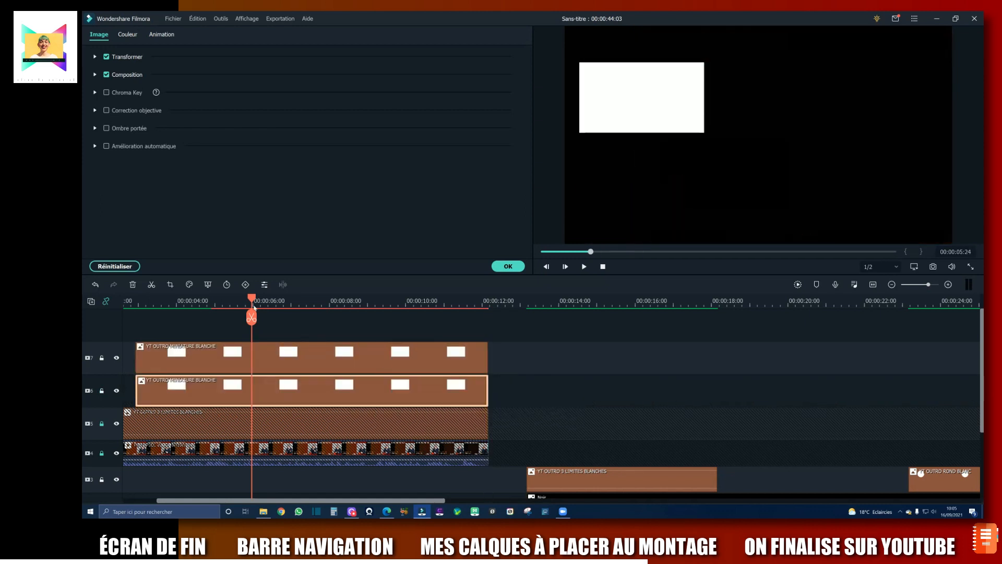
Check the layout near the clip's end, nudge the second thumbnail placeholder slightly toward the first, and accept its position
{"action": "left_click_drag", "start_coordinate": [251, 316], "coordinate": [440, 317]}
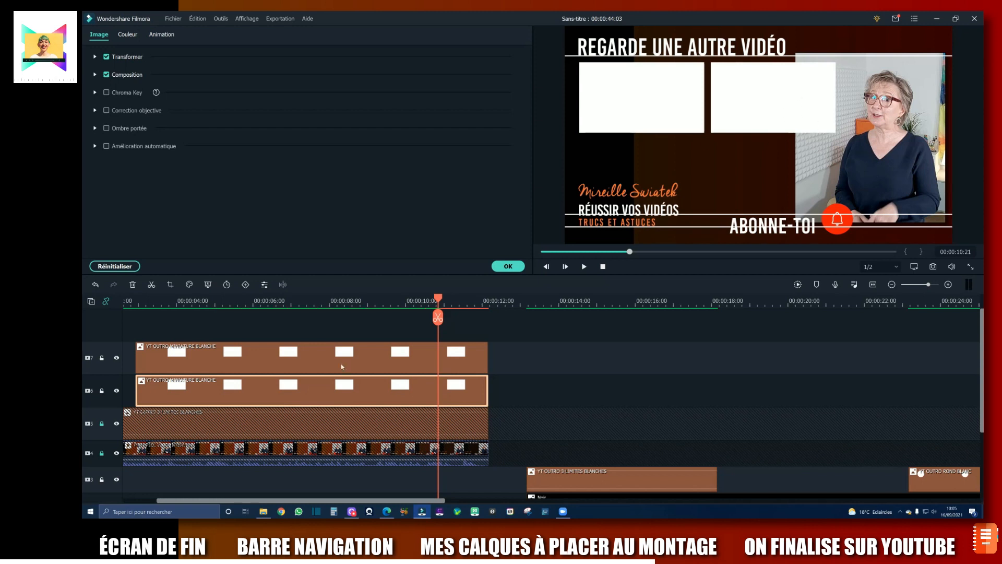
{"action": "left_click", "coordinate": [372, 358]}
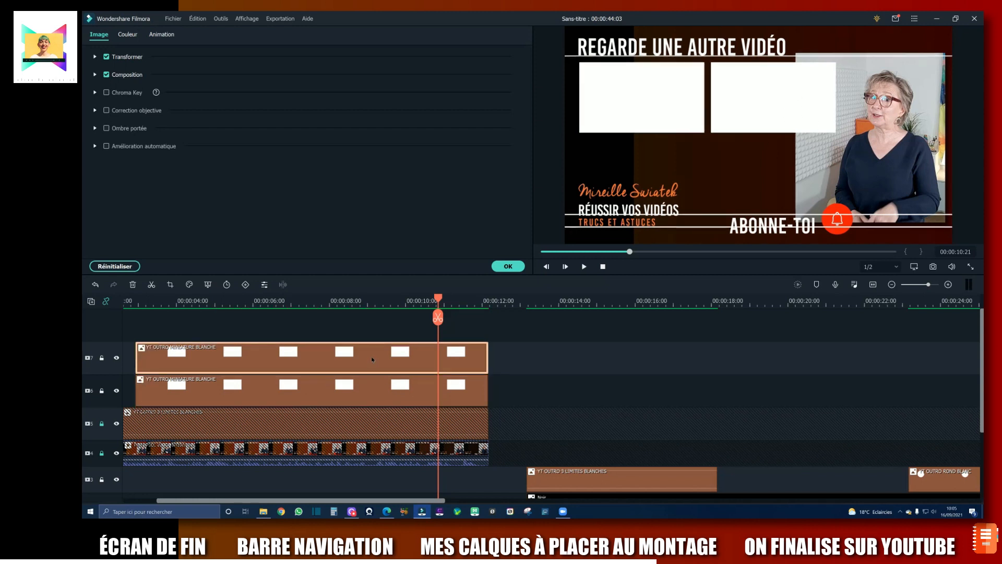
{"action": "left_click_drag", "start_coordinate": [799, 91], "coordinate": [768, 111]}
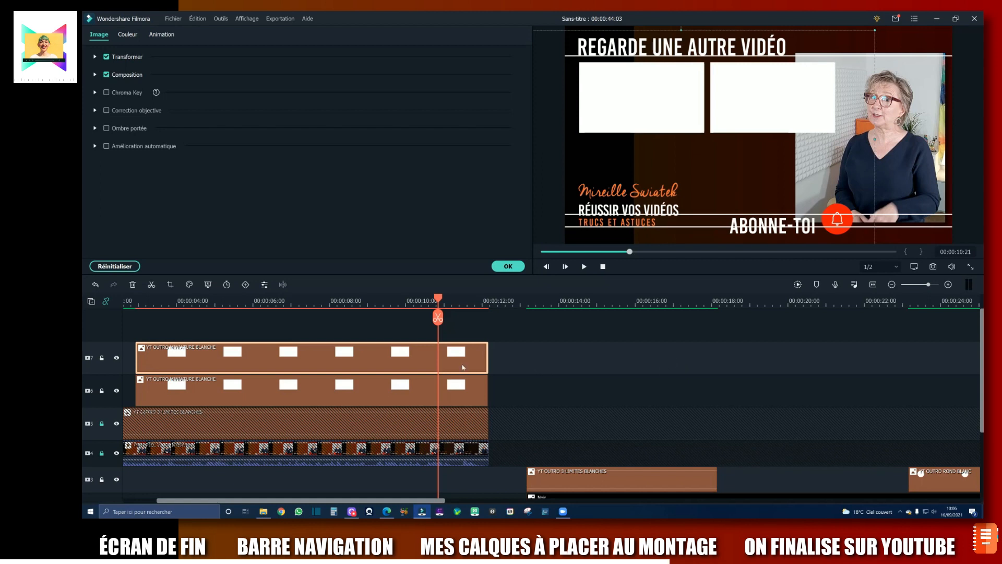
{"action": "left_click", "coordinate": [507, 266]}
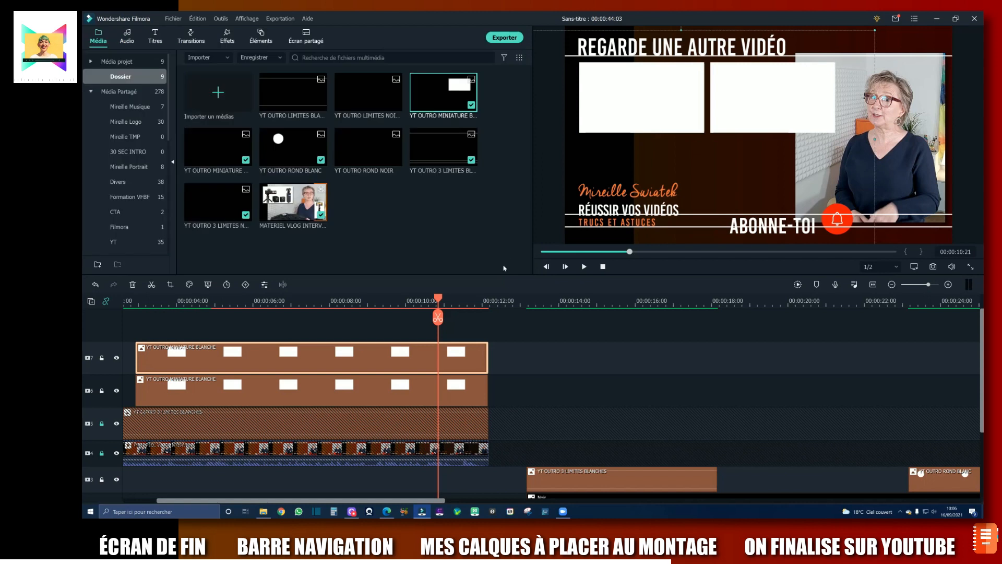
Add YT OUTRO ROND BLANC on a new track above the thumbnail placeholders and extend it to the interview clip's end
{"action": "left_click", "coordinate": [296, 144]}
{"action": "left_click_drag", "start_coordinate": [297, 145], "coordinate": [153, 326]}
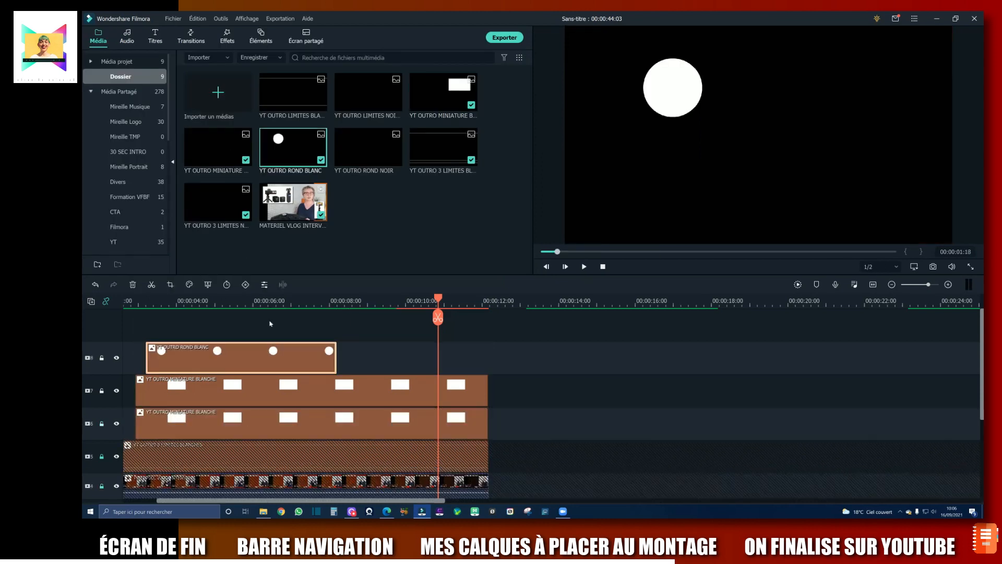
{"action": "left_click_drag", "start_coordinate": [335, 359], "coordinate": [488, 356]}
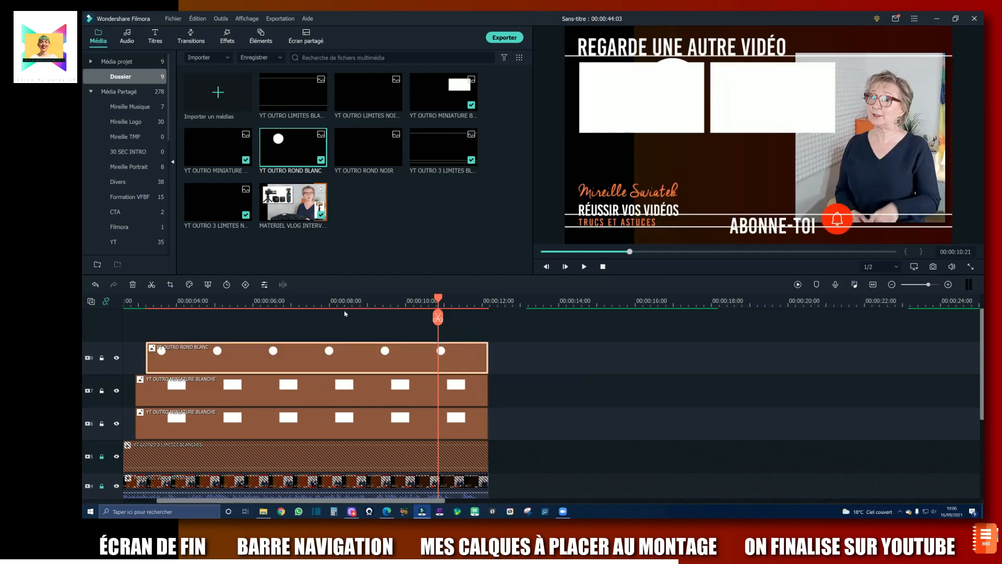
Lock both thumbnail placeholder tracks and move the white circle placeholder to just above the ABONNE-TOI text
{"action": "left_click", "coordinate": [102, 390]}
{"action": "left_click", "coordinate": [102, 424]}
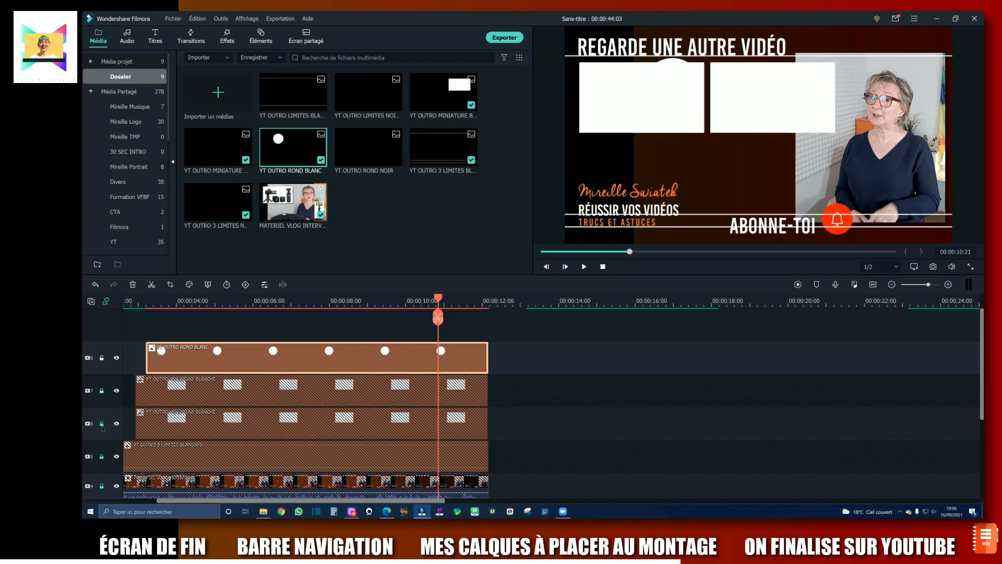
{"action": "double_click", "coordinate": [311, 356]}
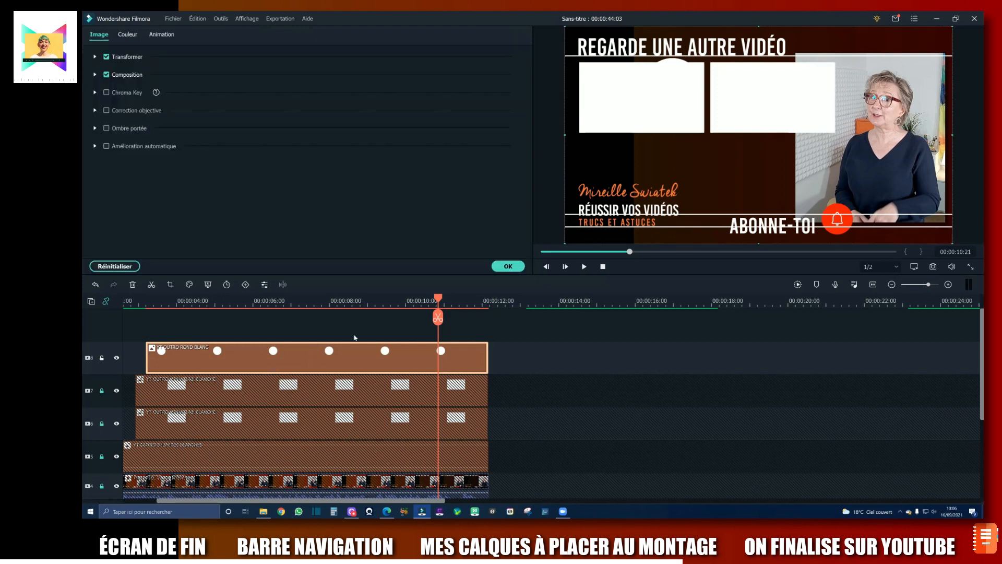
{"action": "left_click_drag", "start_coordinate": [686, 86], "coordinate": [794, 175]}
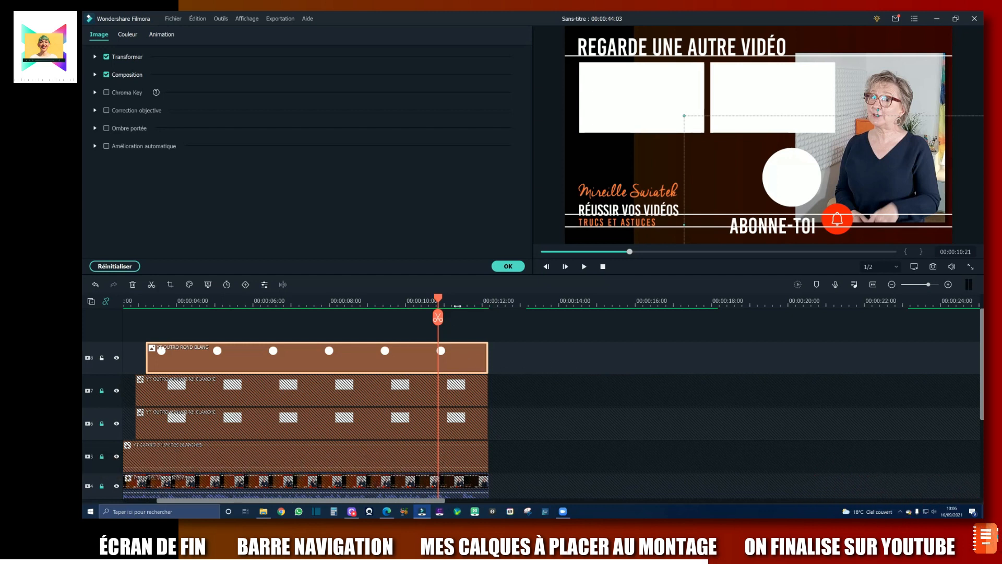
{"action": "left_click_drag", "start_coordinate": [452, 299], "coordinate": [279, 316]}
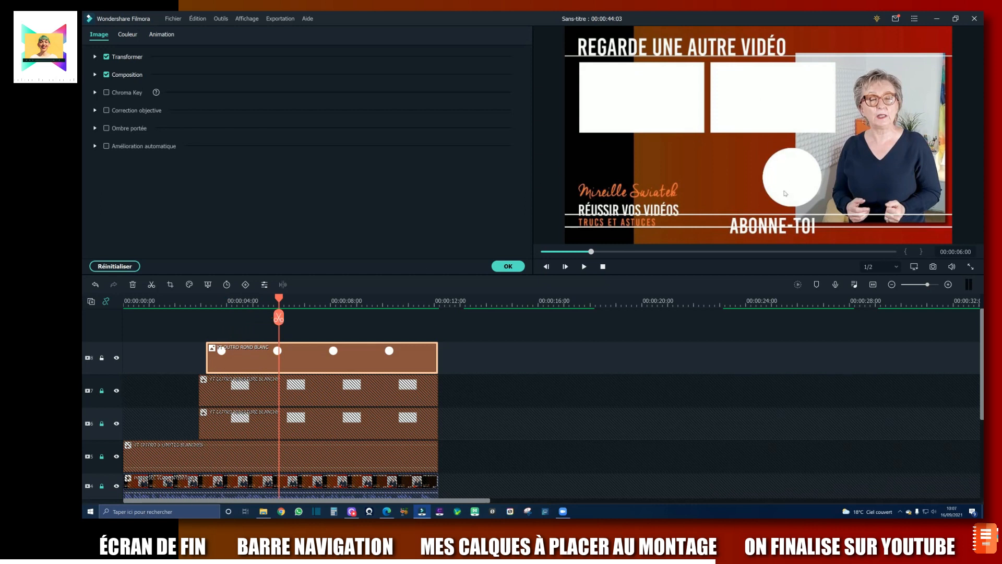
Hide the circle, both thumbnail and limit line tracks, check the clean end screen around 6 seconds, and accept the circle's position
{"action": "left_click", "coordinate": [116, 358]}
{"action": "left_click", "coordinate": [116, 391]}
{"action": "left_click", "coordinate": [116, 423]}
{"action": "left_click", "coordinate": [117, 456]}
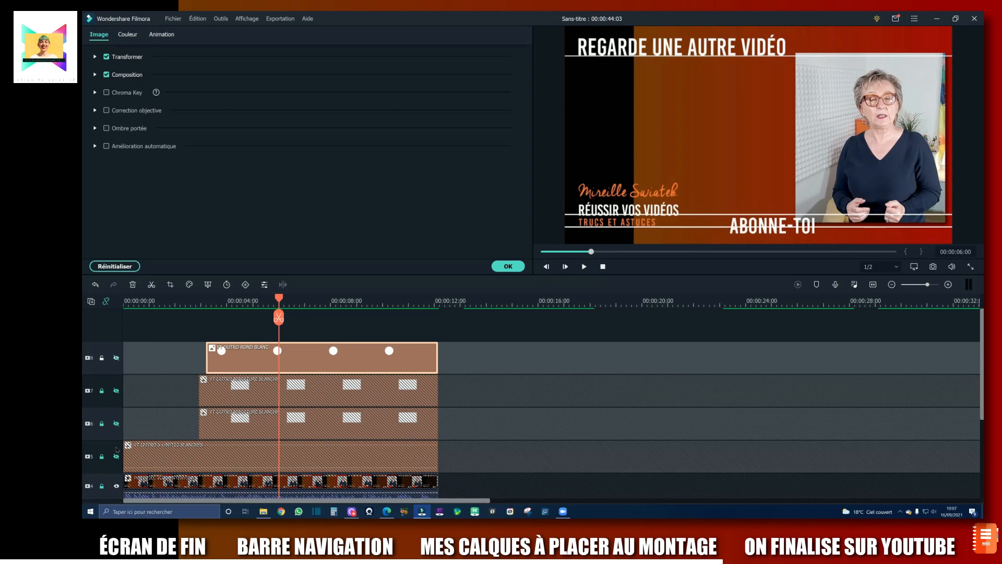
{"action": "scroll", "coordinate": [167, 443], "scroll_direction": "down", "scroll_amount": 1}
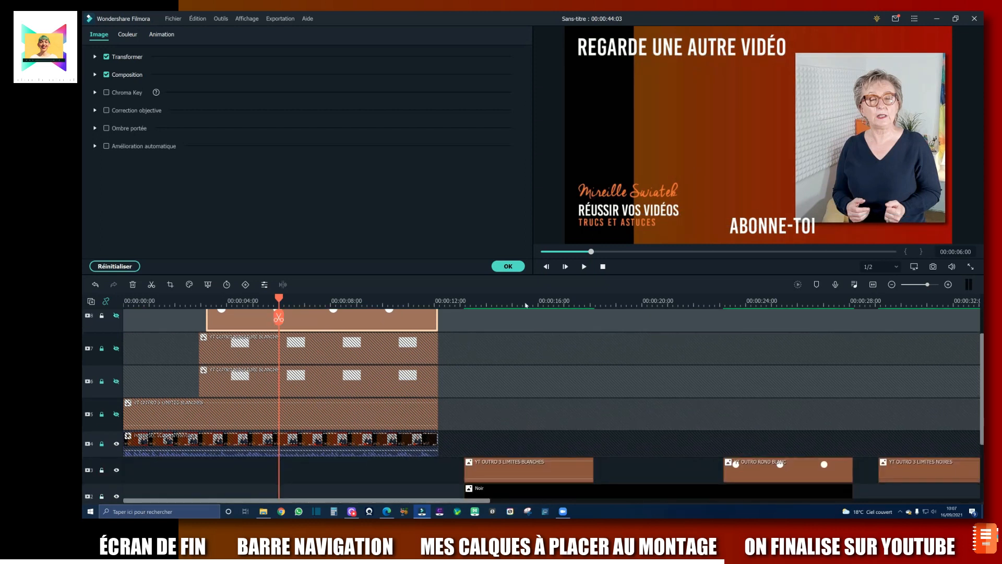
{"action": "left_click_drag", "start_coordinate": [271, 298], "coordinate": [306, 329]}
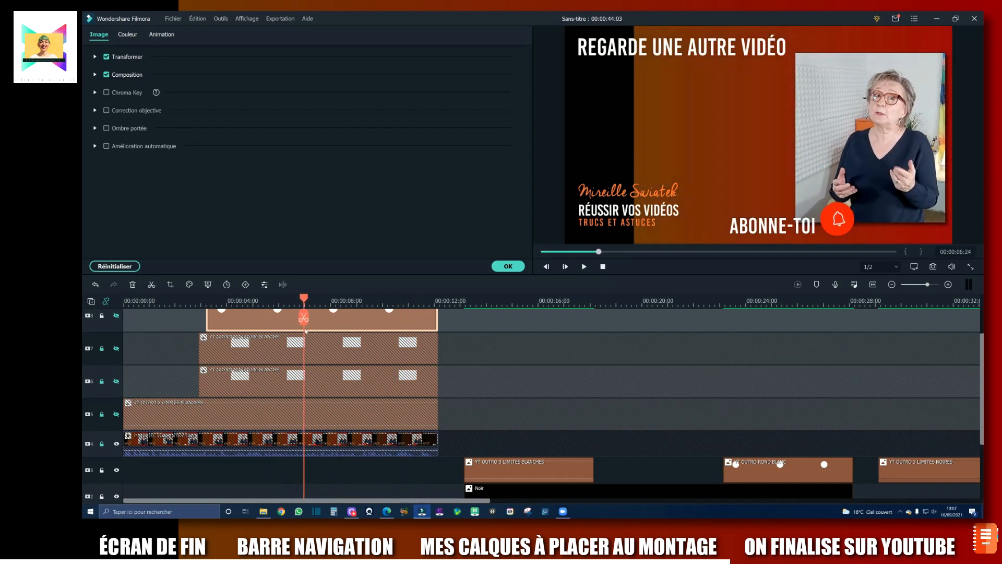
{"action": "scroll", "coordinate": [350, 372], "scroll_direction": "up", "scroll_amount": 1}
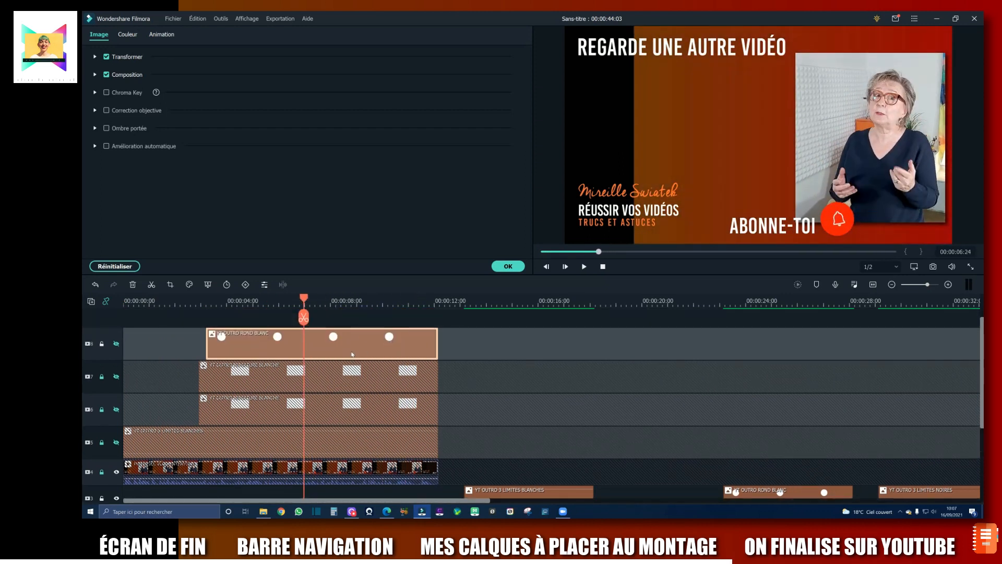
{"action": "left_click", "coordinate": [508, 266]}
{"action": "left_click_drag", "start_coordinate": [304, 300], "coordinate": [276, 300]}
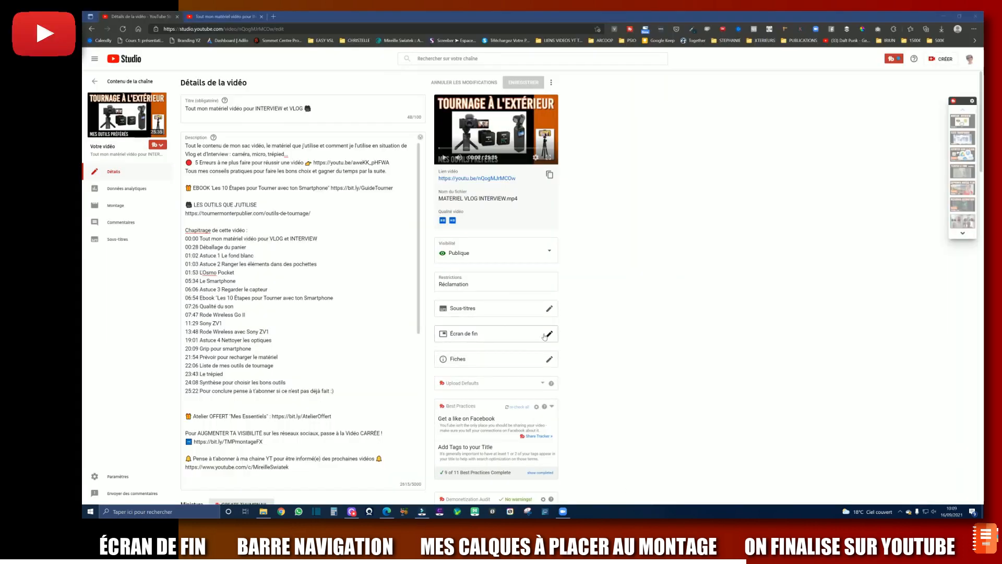
In YouTube Studio, open the video's end screen editor and import the elements from the latest video
{"action": "left_click", "coordinate": [549, 335]}
{"action": "left_click", "coordinate": [549, 336]}
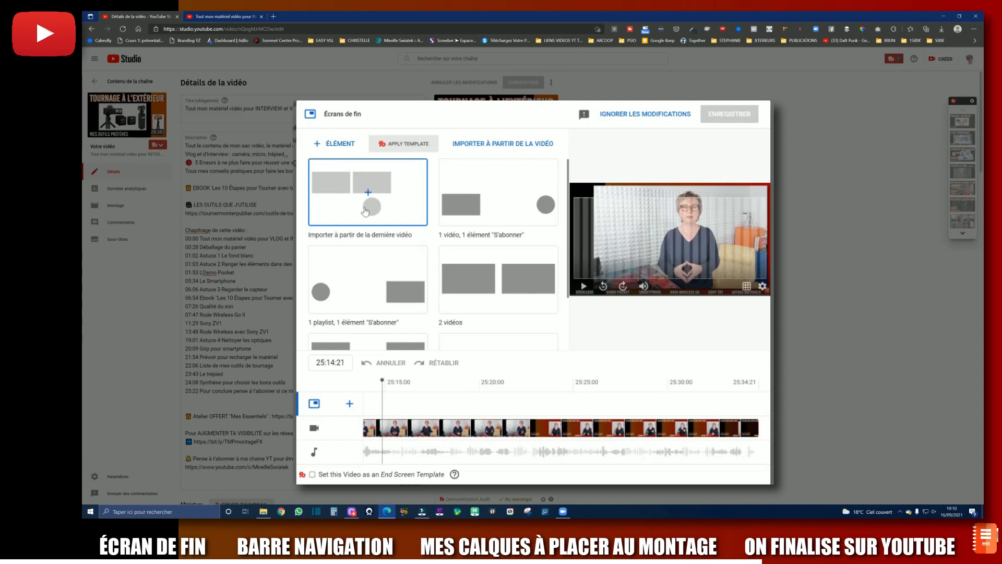
{"action": "left_click", "coordinate": [406, 193]}
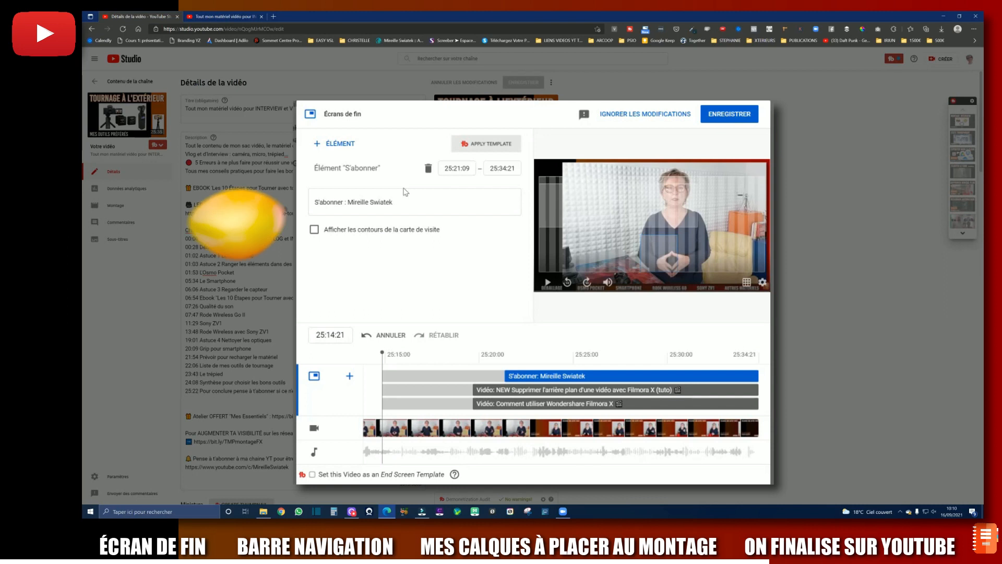
Preview the end screen from the start of the "NEW Supprimer l'arrière plan d'une vidéo avec Filmora X (tuto)" element
{"action": "left_click", "coordinate": [586, 208]}
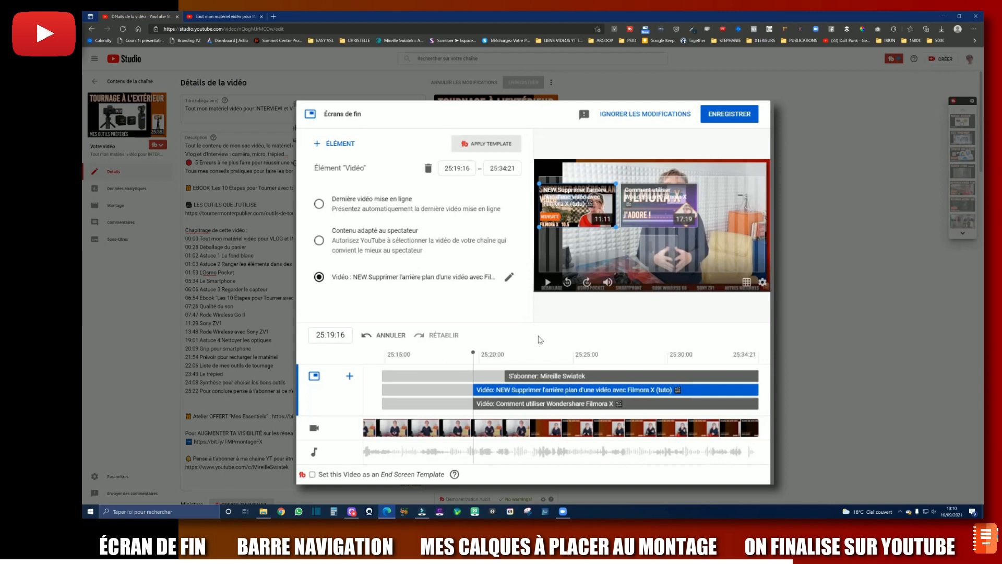
{"action": "key", "text": "space"}
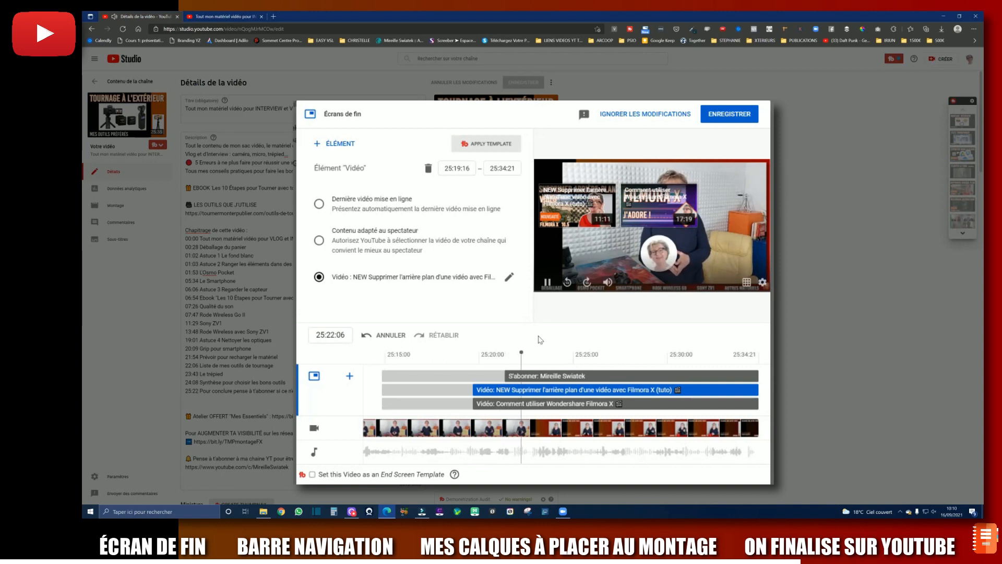
{"action": "key", "text": "space"}
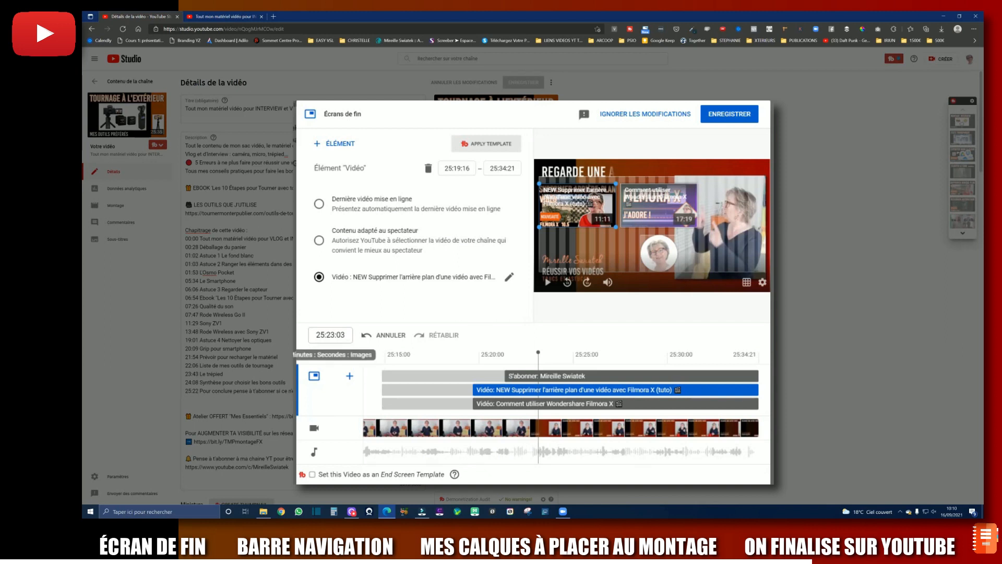
Delay the start of both video elements to 25:22:04
{"action": "left_click", "coordinate": [473, 403]}
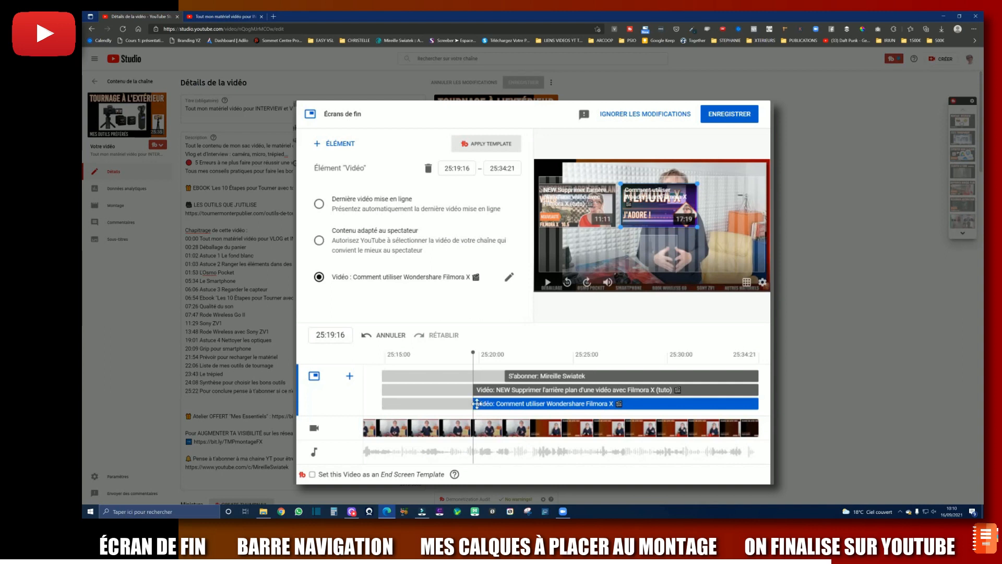
{"action": "left_click_drag", "start_coordinate": [473, 355], "coordinate": [452, 358]}
{"action": "left_click_drag", "start_coordinate": [469, 404], "coordinate": [519, 404]}
{"action": "left_click", "coordinate": [486, 394]}
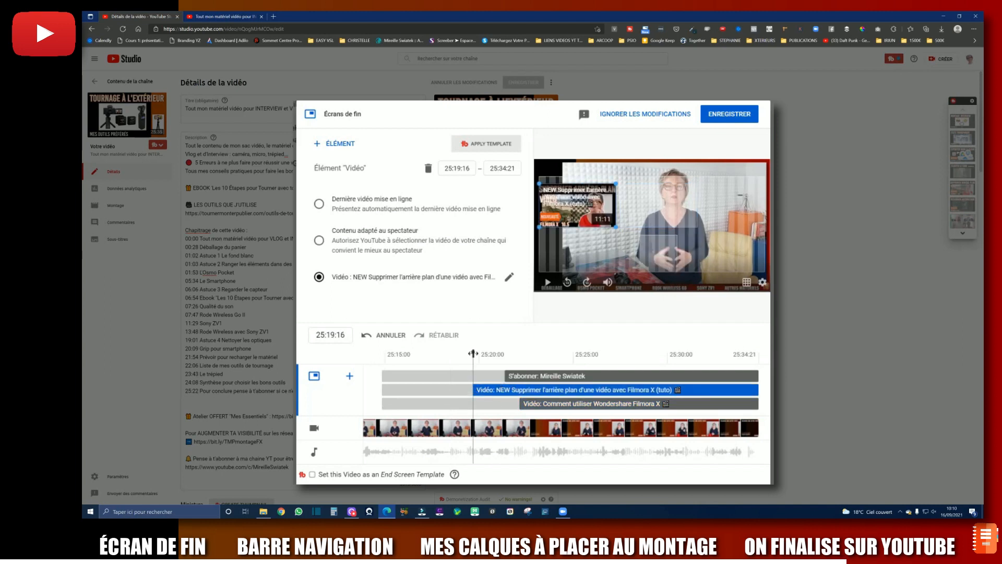
{"action": "left_click_drag", "start_coordinate": [472, 354], "coordinate": [449, 354]}
{"action": "left_click_drag", "start_coordinate": [472, 389], "coordinate": [519, 389]}
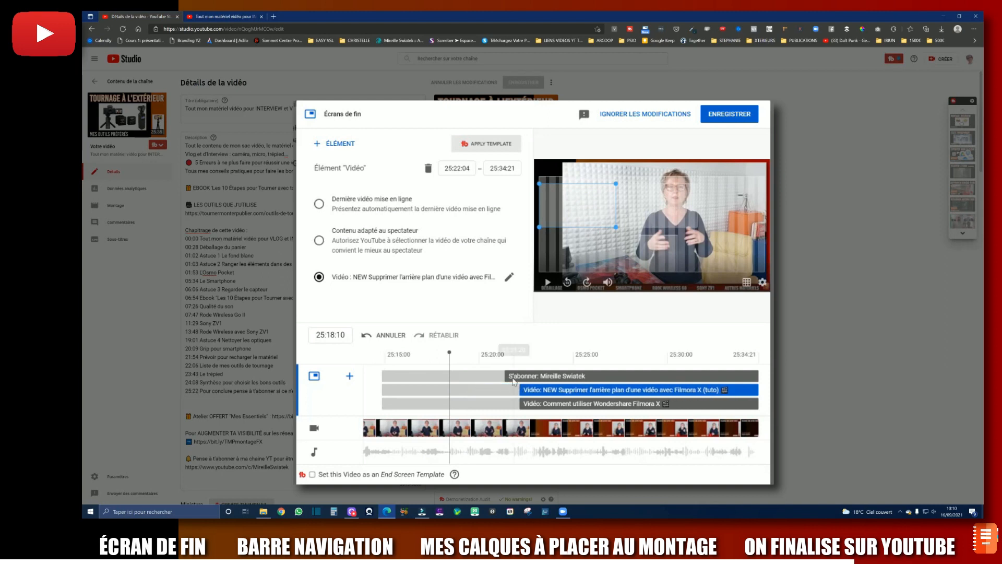
Preview the end screen from the start of the subscribe element to check when each element appears
{"action": "left_click", "coordinate": [506, 376]}
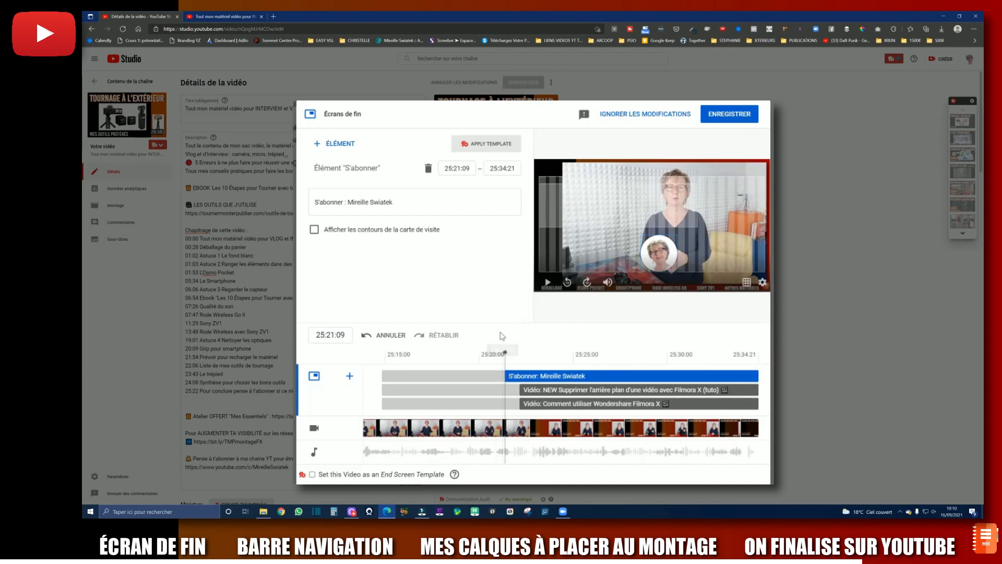
{"action": "left_click", "coordinate": [547, 282]}
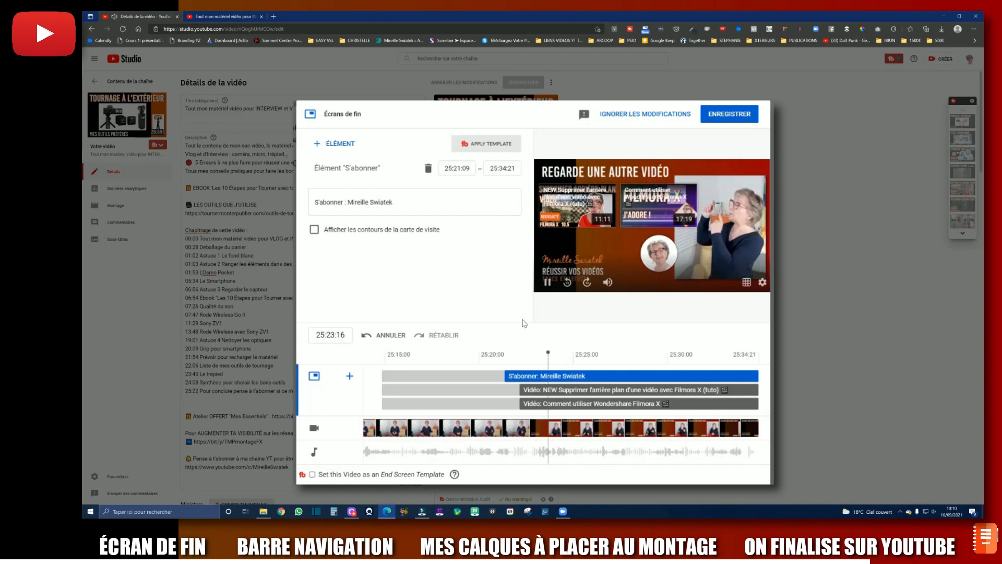
{"action": "left_click", "coordinate": [546, 282]}
Delay both video elements further so that each starts at 25:23:02
{"action": "left_click", "coordinate": [529, 403]}
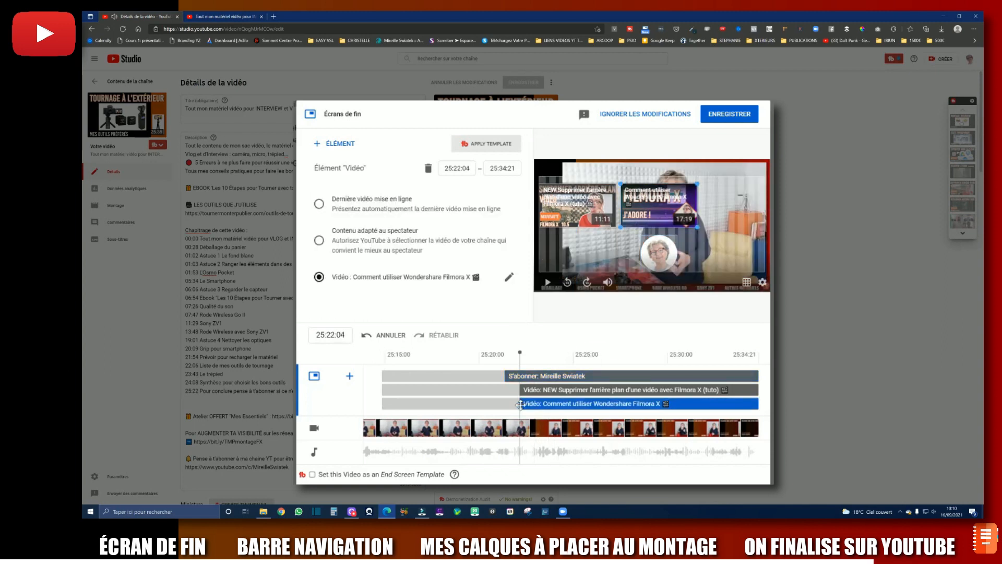
{"action": "mouse_move", "coordinate": [524, 403]}
{"action": "left_mouse_down"}
{"action": "mouse_move", "coordinate": [545, 404]}
{"action": "mouse_move", "coordinate": [536, 390]}
{"action": "left_mouse_up"}
{"action": "left_click", "coordinate": [520, 389]}
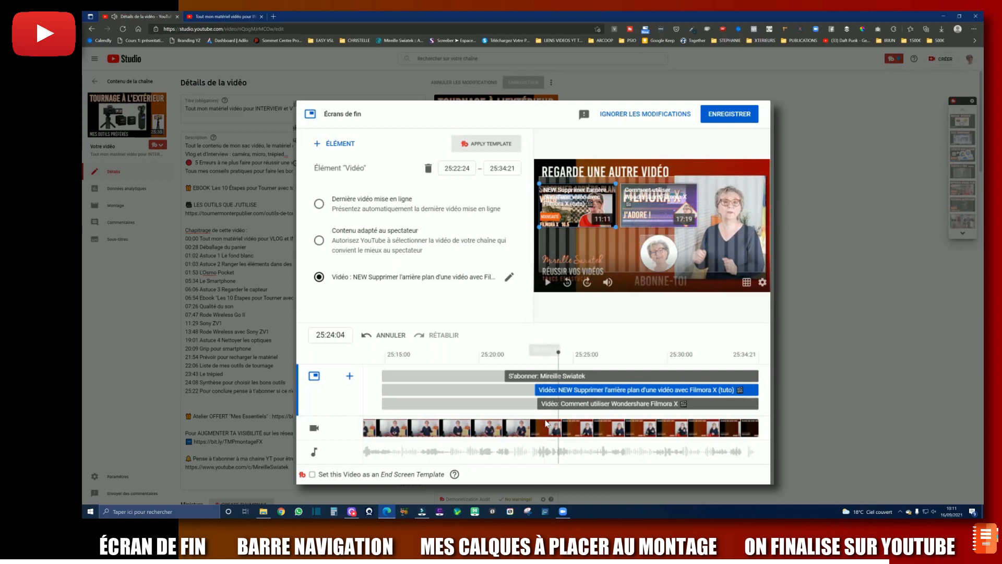
{"action": "left_click", "coordinate": [540, 403]}
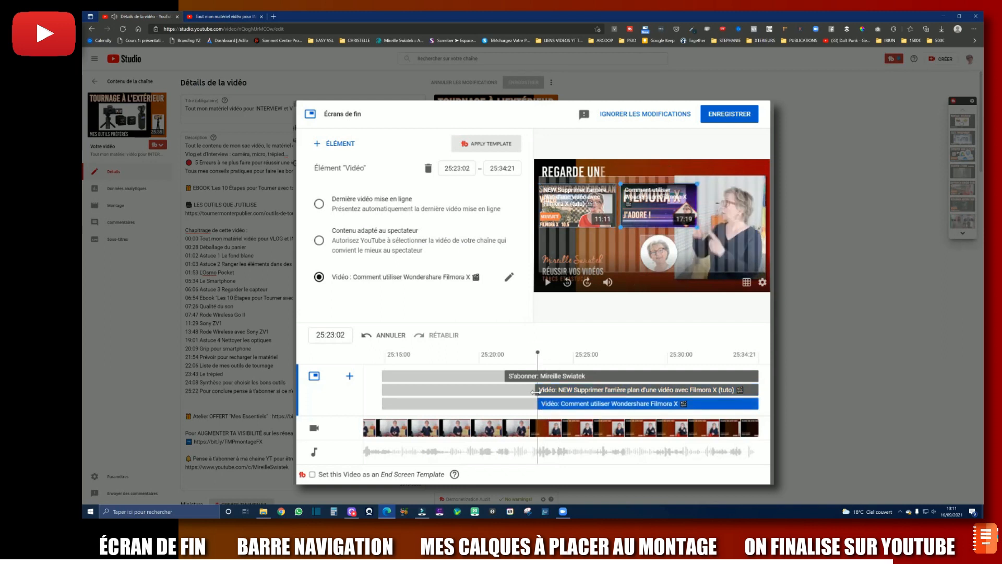
{"action": "left_click", "coordinate": [536, 390]}
{"action": "left_click_drag", "start_coordinate": [533, 390], "coordinate": [537, 389]}
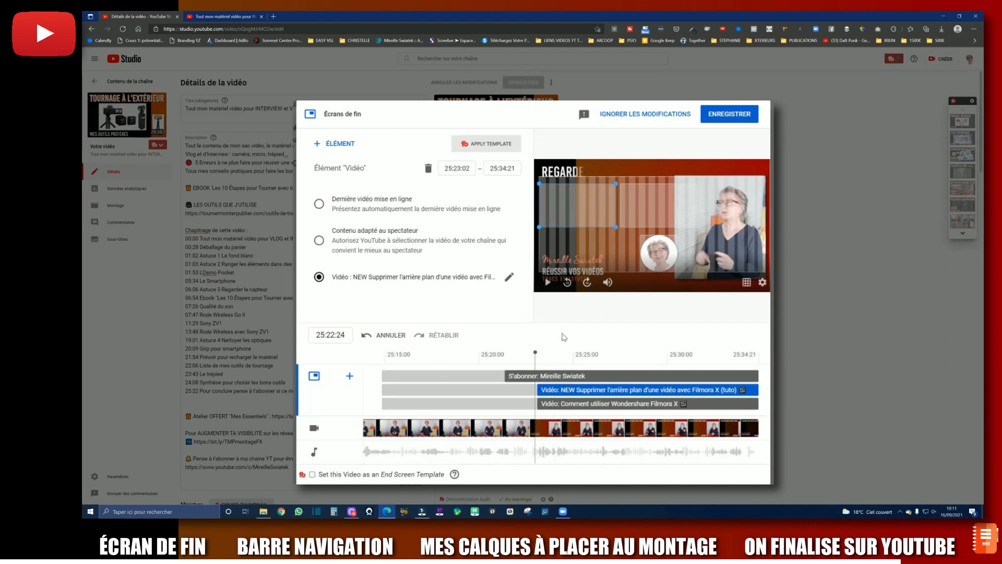
Preview the video elements' timing, delay the subscribe element's start to 25:24:07, and play the end screen again
{"action": "key", "text": "space"}
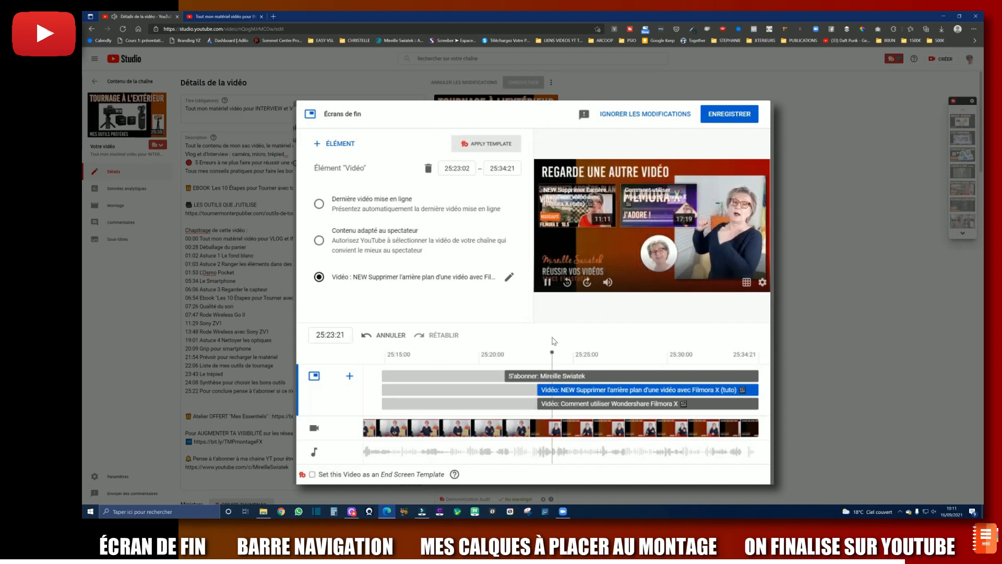
{"action": "left_click_drag", "start_coordinate": [503, 375], "coordinate": [559, 375]}
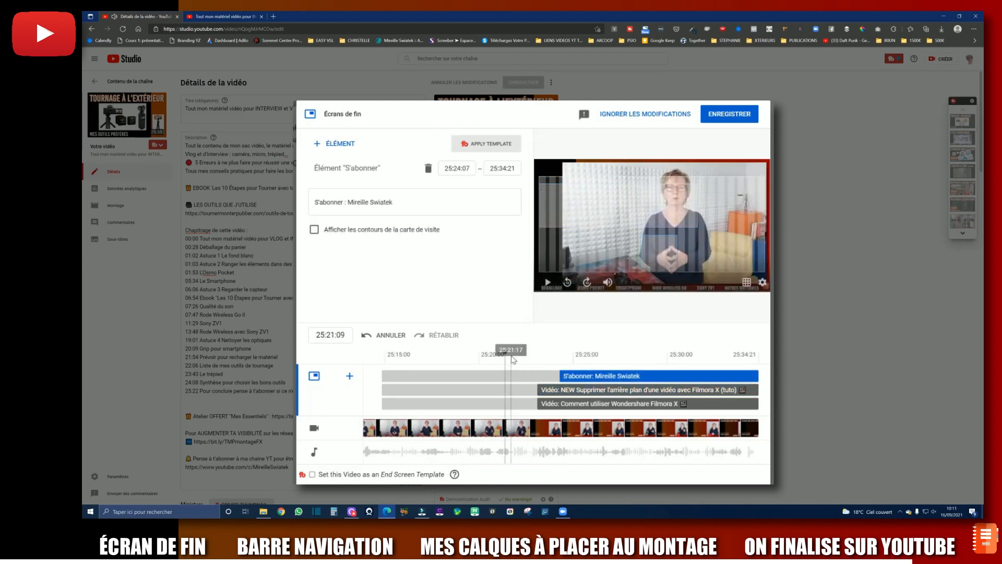
{"action": "key", "text": "space"}
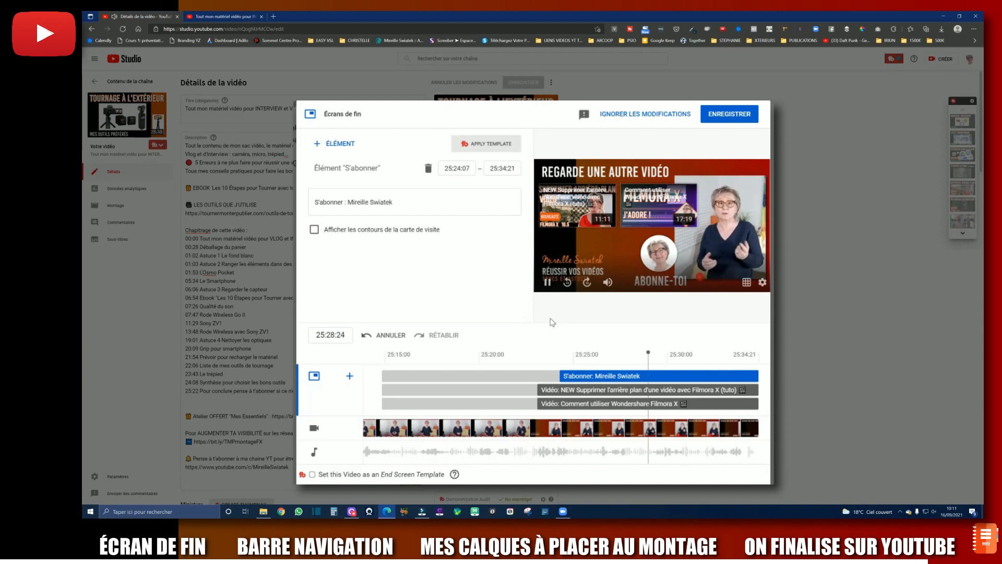
{"action": "key", "text": "space"}
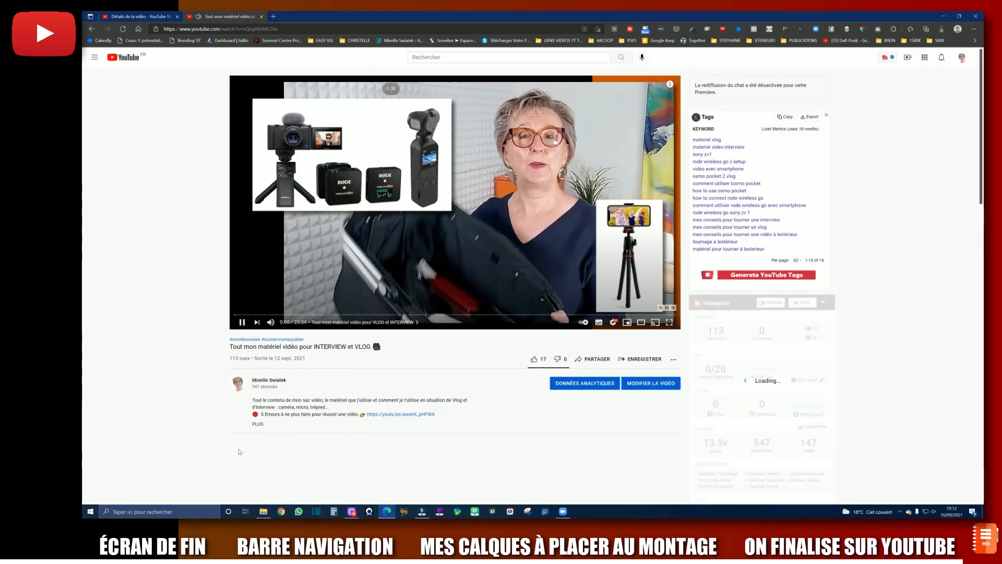
On the published video's YouTube page, expand the description and jump to the 25:22 chapter to watch the end screen
{"action": "left_click", "coordinate": [257, 424]}
{"action": "scroll", "coordinate": [195, 425], "scroll_direction": "down", "scroll_amount": 5}
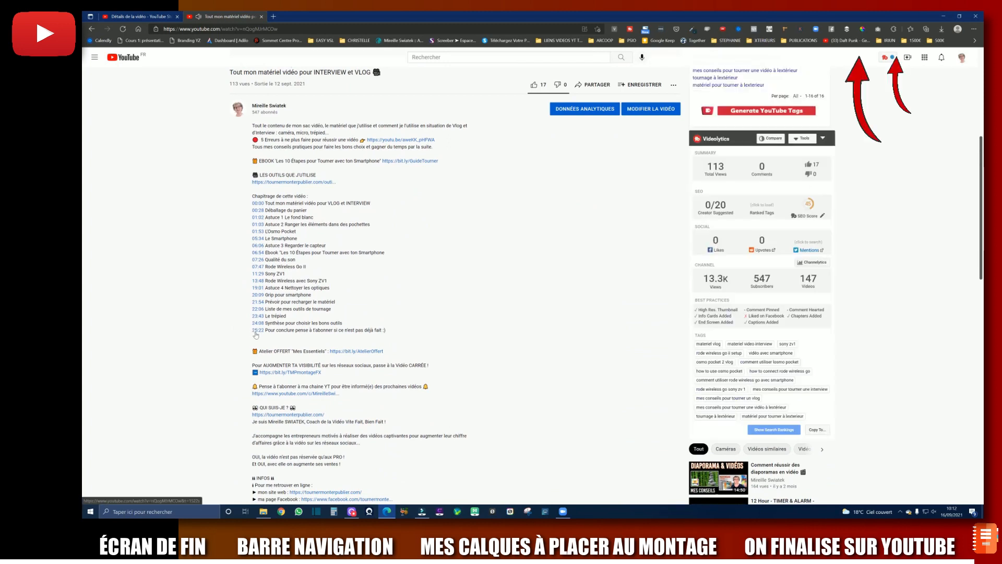
{"action": "left_click", "coordinate": [257, 332]}
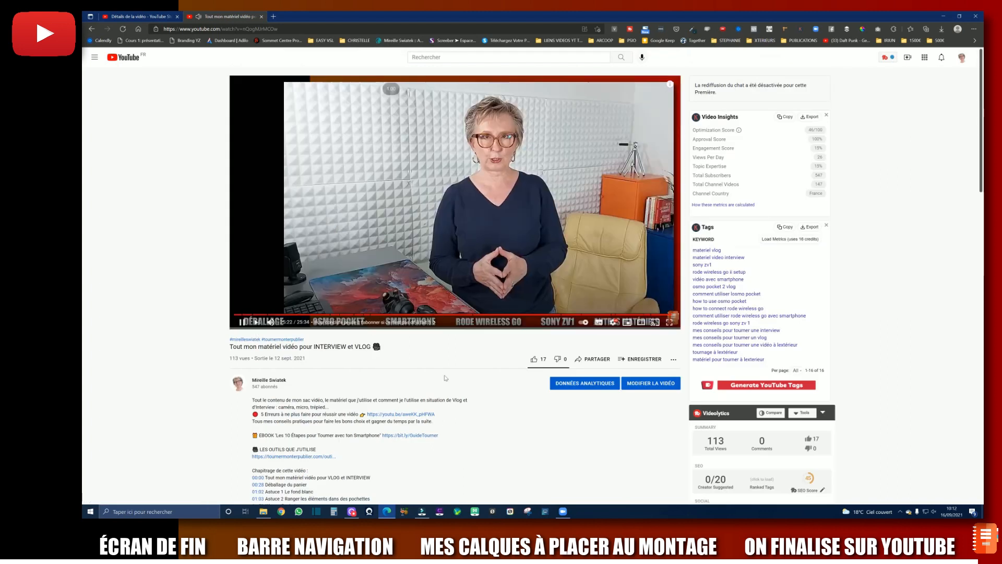